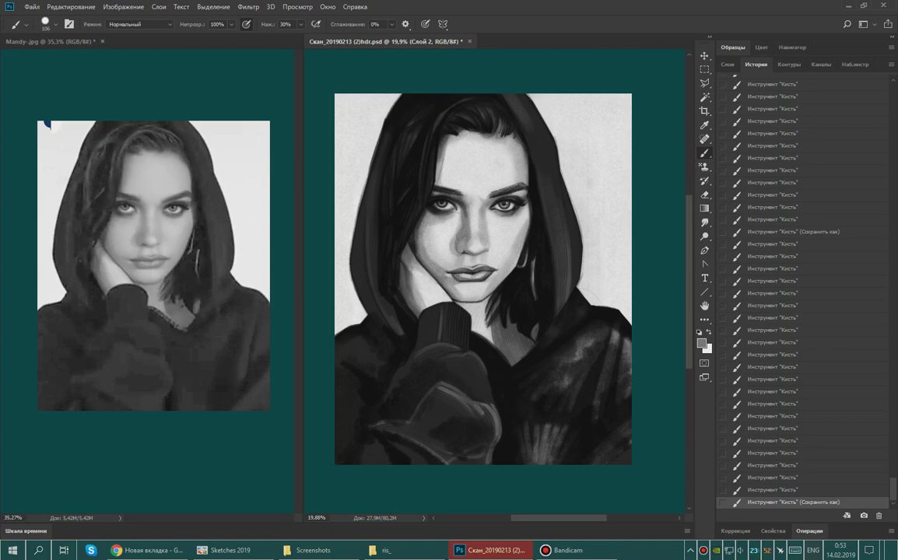
Zoom in on the grayscale hooded portrait.
{"action": "scroll", "coordinate": [432, 267], "scroll_direction": "up", "scroll_amount": 1}
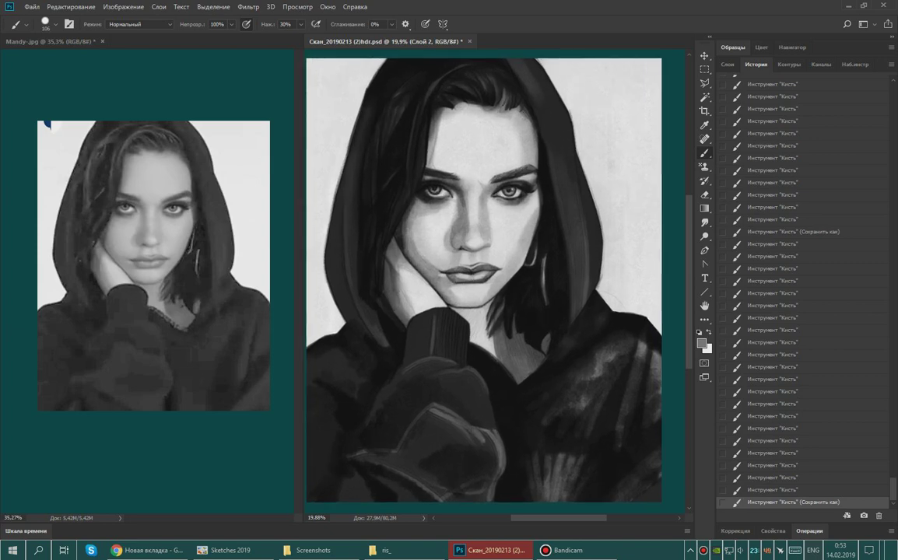
Show the painting alone in full-screen mode on black, slightly enlarged.
{"action": "key", "text": "f"}
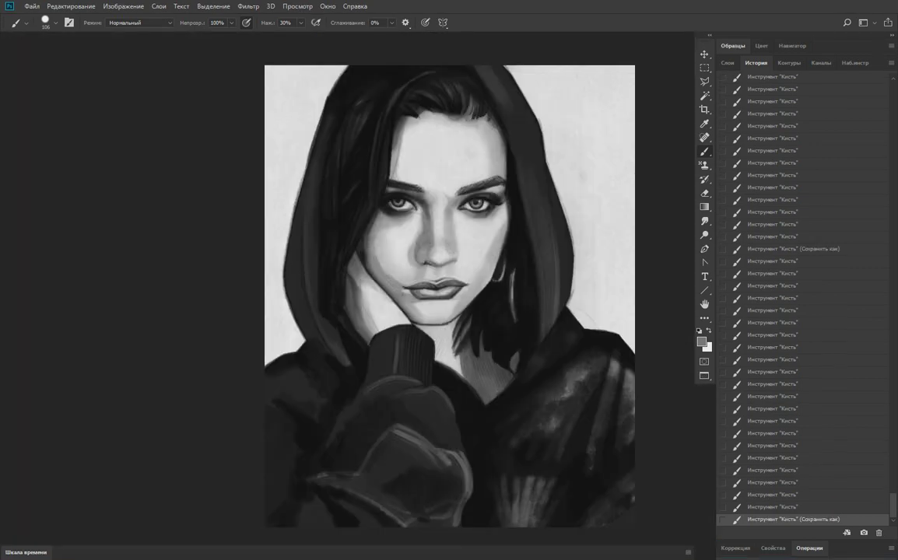
{"action": "key", "text": "f"}
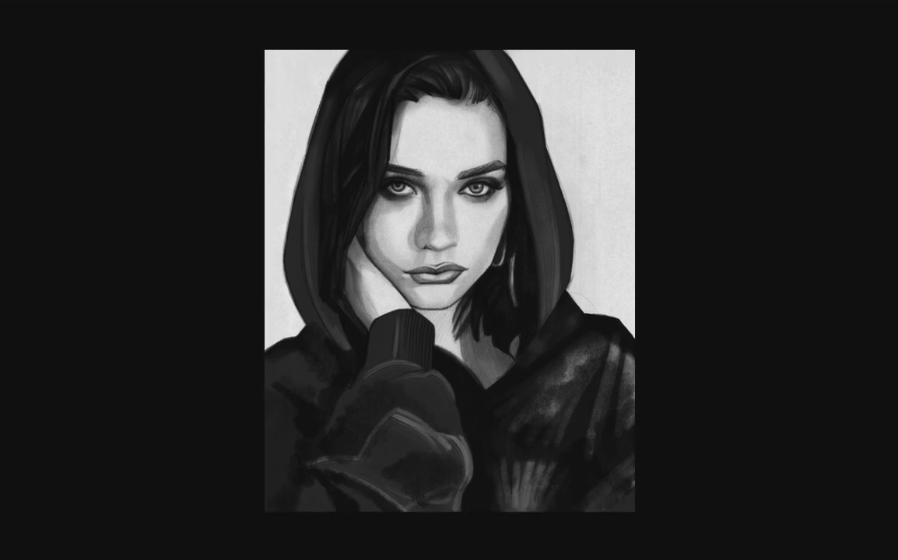
{"action": "key", "text": "ctrl+plus"}
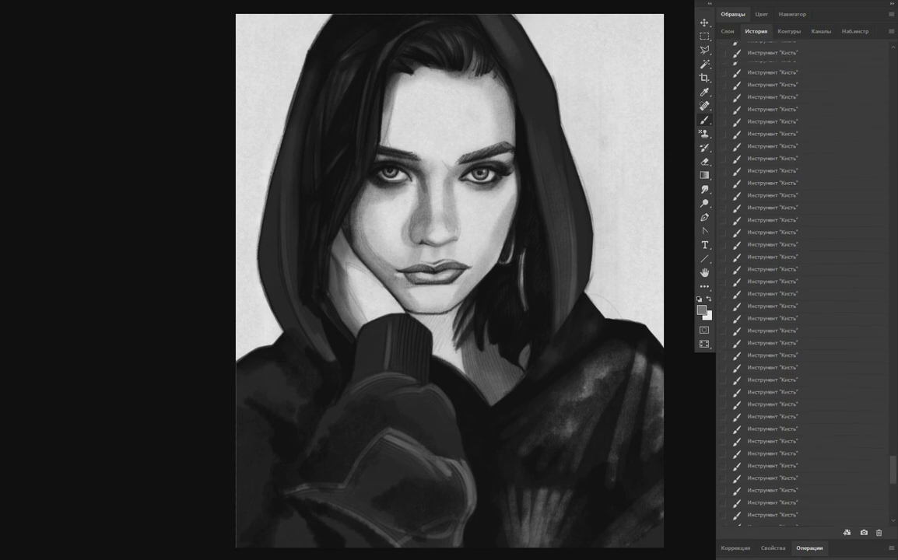
Scroll the History panel up to its earliest states.
{"action": "scroll", "coordinate": [802, 280], "scroll_direction": "up", "scroll_amount": 5}
{"action": "scroll", "coordinate": [801, 281], "scroll_direction": "up", "scroll_amount": 5}
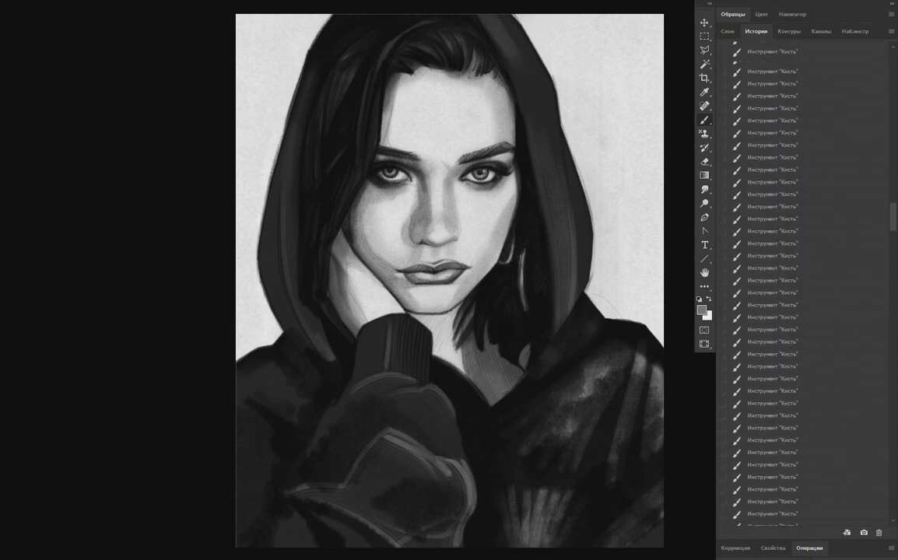
{"action": "scroll", "coordinate": [802, 280], "scroll_direction": "up", "scroll_amount": 3}
{"action": "scroll", "coordinate": [802, 280], "scroll_direction": "up", "scroll_amount": 2}
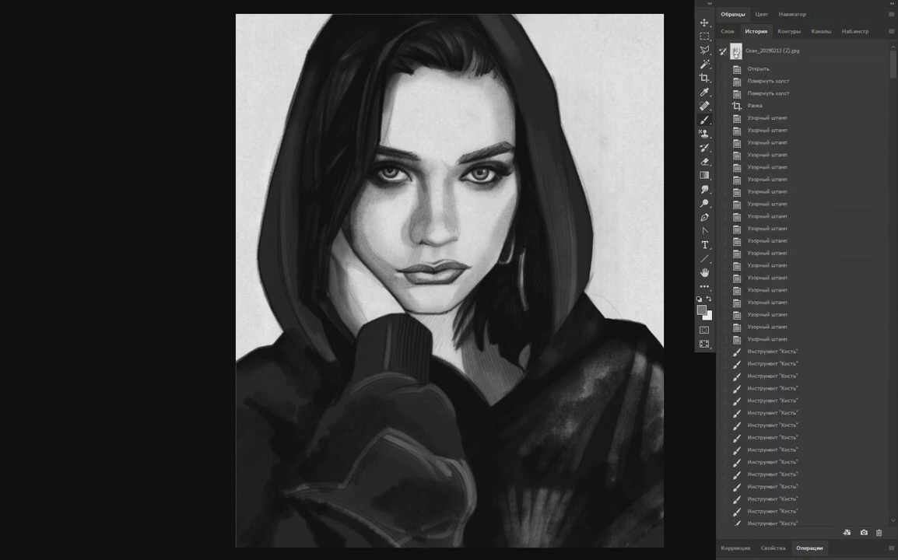
Revert the portrait to its first Brush Tool history state, the original pencil sketch.
{"action": "left_click", "coordinate": [773, 351]}
{"action": "scroll", "coordinate": [801, 280], "scroll_direction": "down", "scroll_amount": 5}
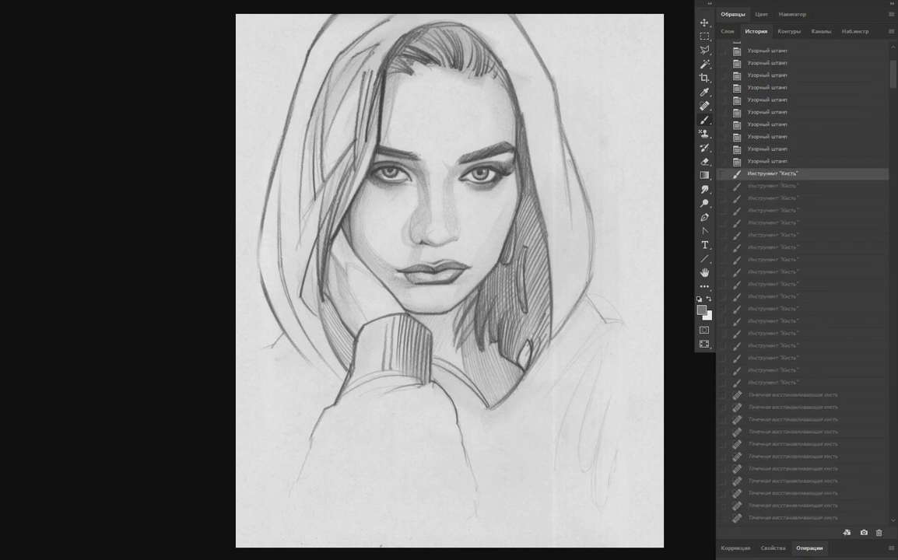
{"action": "scroll", "coordinate": [802, 280], "scroll_direction": "down", "scroll_amount": 2}
Replay the early brush strokes, spot-healing cleanup and Camera Raw adjustment.
{"action": "key", "text": "ctrl+shift+z"}
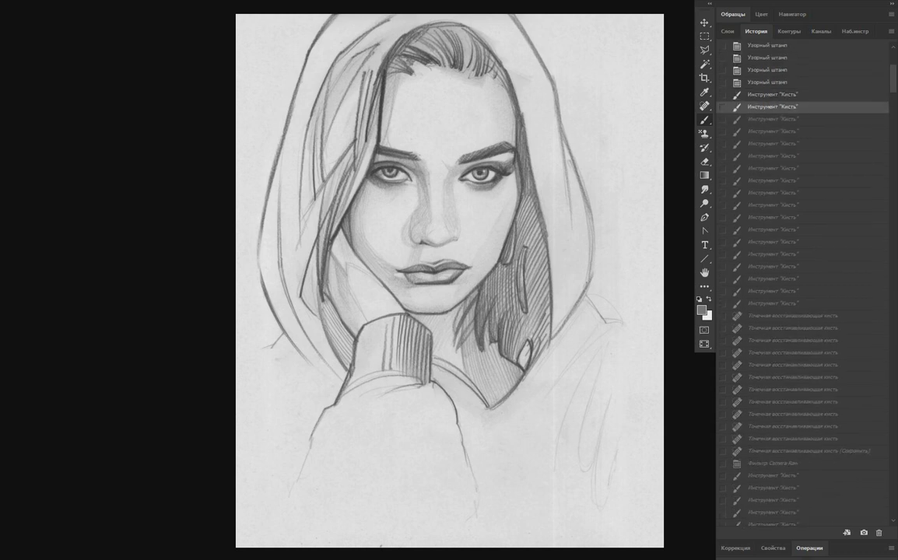
{"action": "key", "text": "ctrl+shift+z"}
{"action": "key", "text": "ctrl+shift+z"}
{"action": "key", "text": "ctrl+shift+z"}
{"action": "key", "text": "ctrl+shift+z"}
{"action": "key", "text": "ctrl+shift+z"}
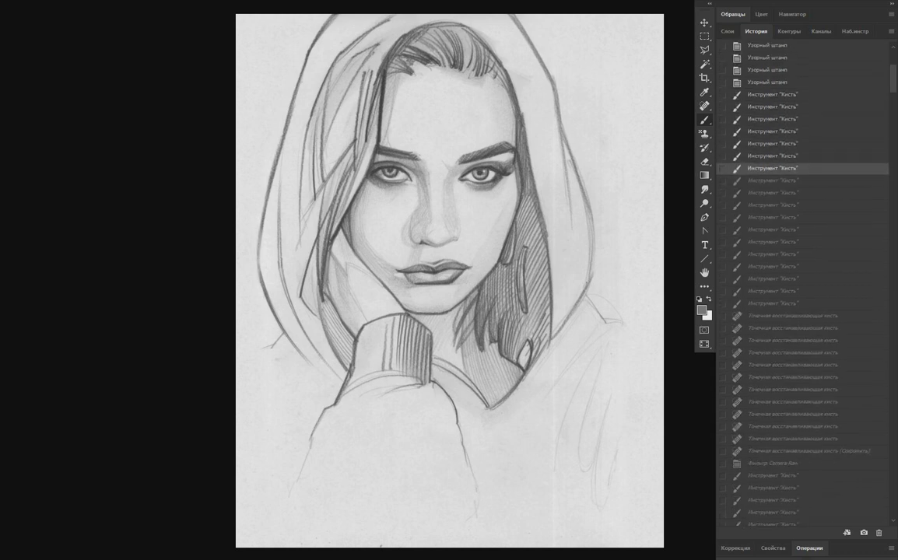
{"action": "key", "text": "ctrl+shift+z"}
{"action": "key", "text": "ctrl+shift+z"}
{"action": "key", "text": "ctrl+shift+z"}
{"action": "key", "text": "ctrl+shift+z"}
{"action": "key", "text": "ctrl+shift+z"}
{"action": "key", "text": "ctrl+shift+z"}
{"action": "key", "text": "ctrl+shift+z"}
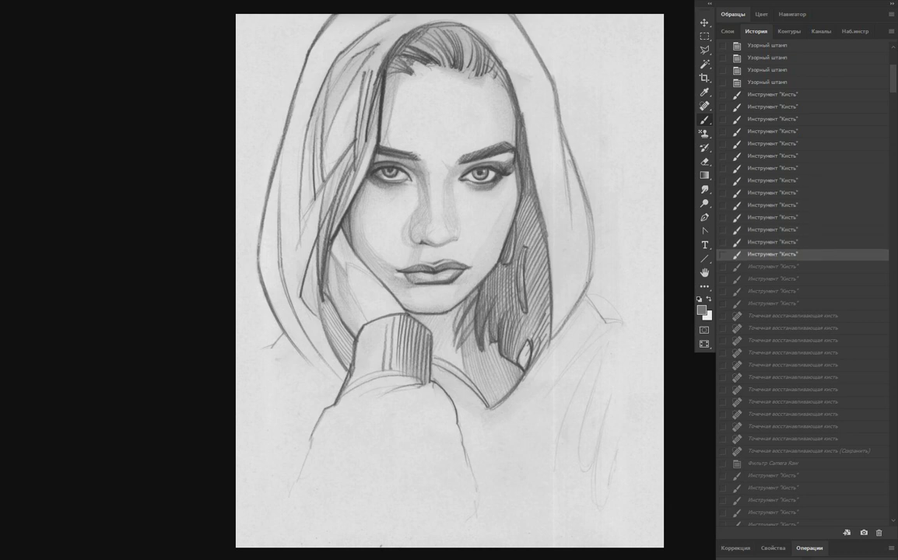
{"action": "key", "text": "ctrl+shift+z"}
{"action": "key", "text": "ctrl+shift+z"}
{"action": "key", "text": "ctrl+shift+z"}
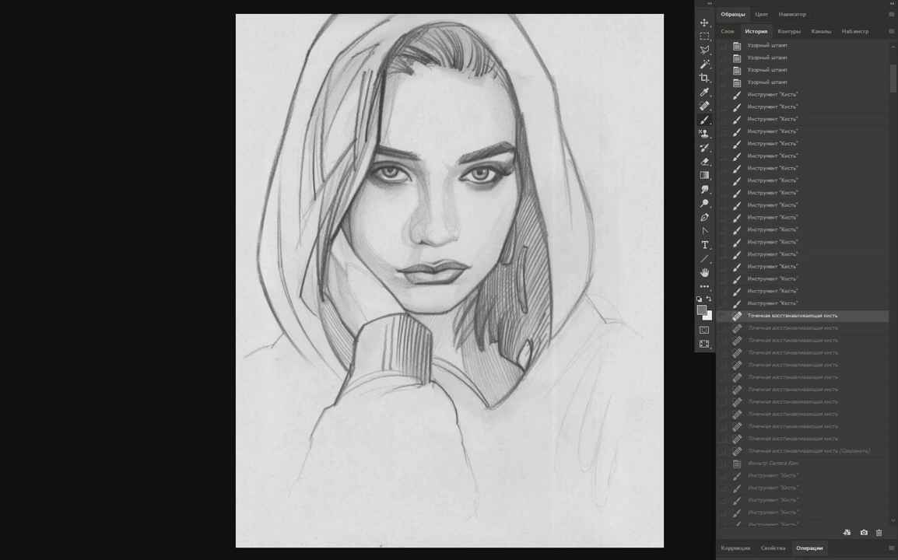
{"action": "key", "text": "ctrl+shift+z"}
{"action": "key", "text": "ctrl+shift+z"}
{"action": "key", "text": "ctrl+shift+z"}
{"action": "key", "text": "ctrl+shift+z"}
{"action": "key", "text": "ctrl+shift+z"}
{"action": "key", "text": "ctrl+shift+z"}
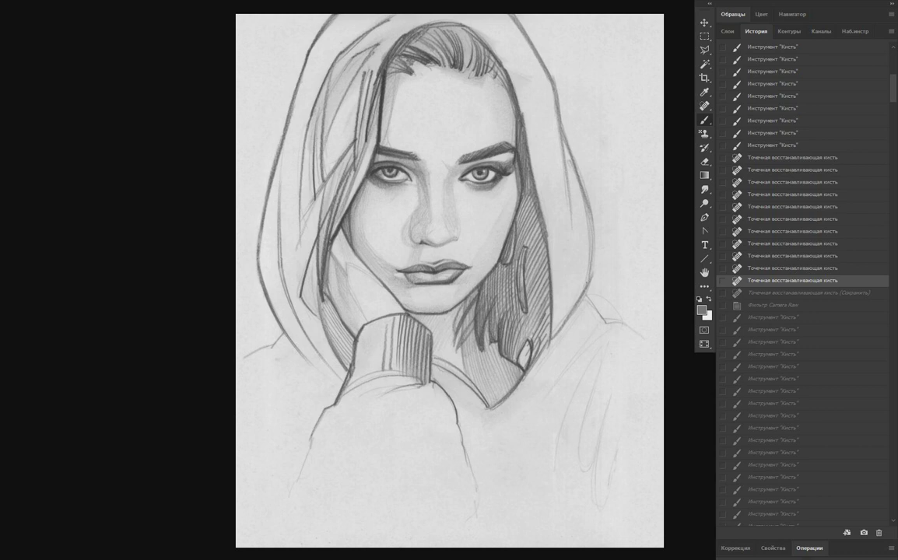
{"action": "key", "text": "ctrl+shift+z"}
{"action": "key", "text": "ctrl+shift+z"}
{"action": "key", "text": "ctrl+shift+z"}
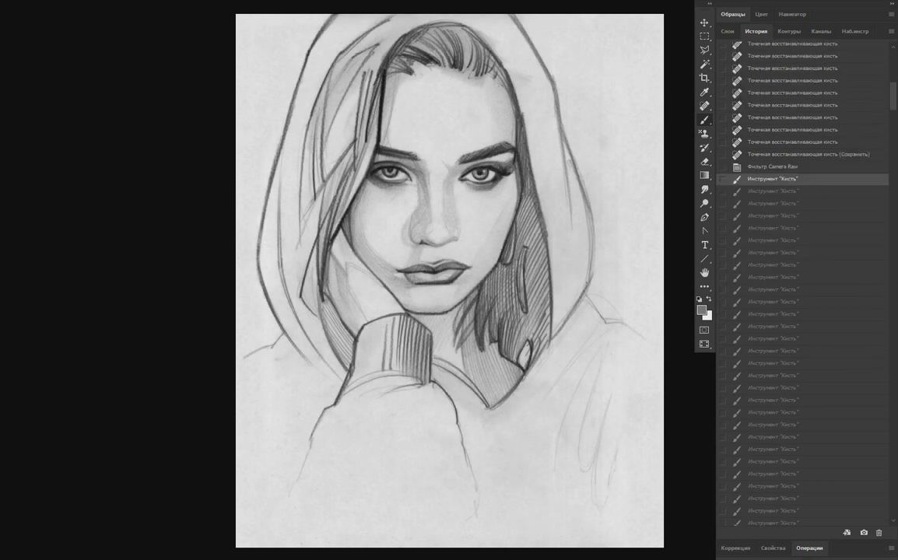
{"action": "key", "text": "ctrl+shift+z"}
{"action": "key", "text": "ctrl+shift+z"}
Step forward through the following batches of brush strokes on the sketch.
{"action": "key", "text": "ctrl+shift+z"}
{"action": "key", "text": "ctrl+shift+z"}
{"action": "key", "text": "ctrl+shift+z"}
{"action": "key", "text": "ctrl+shift+z"}
{"action": "key", "text": "ctrl+shift+z"}
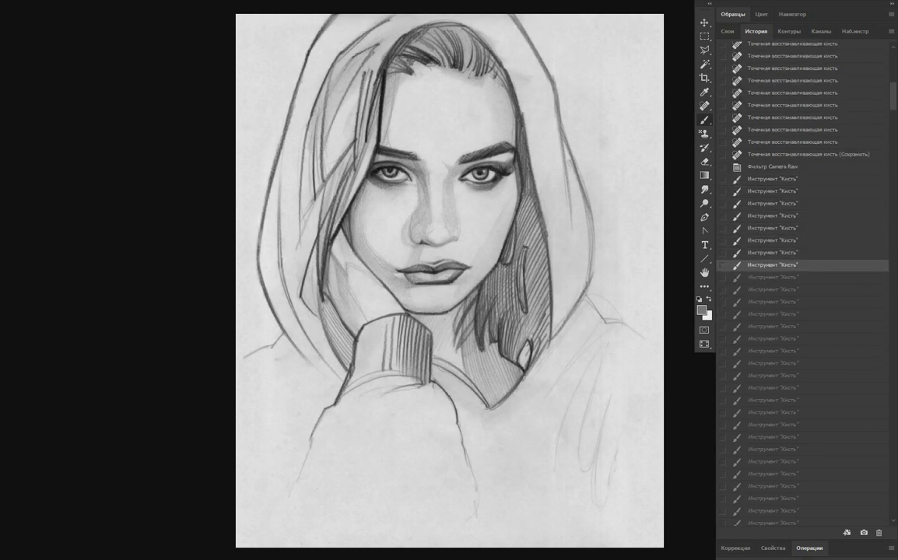
{"action": "key", "text": "ctrl+shift+z"}
{"action": "key", "text": "ctrl+shift+z"}
{"action": "key", "text": "ctrl+shift+z"}
{"action": "key", "text": "ctrl+shift+z"}
{"action": "key", "text": "ctrl+shift+z"}
{"action": "key", "text": "ctrl+shift+z"}
{"action": "key", "text": "ctrl+shift+z"}
{"action": "key", "text": "ctrl+shift+z"}
{"action": "key", "text": "ctrl+shift+z"}
{"action": "key", "text": "ctrl+shift+z"}
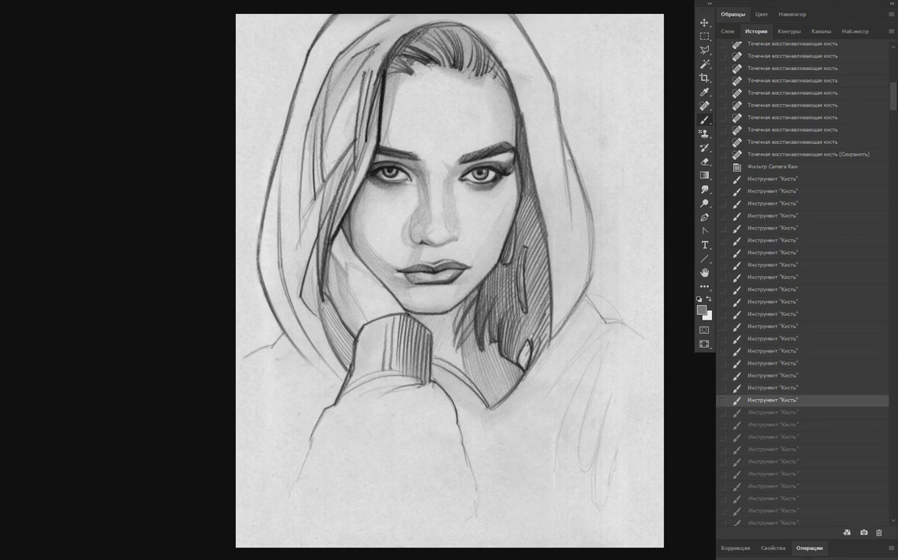
{"action": "key", "text": "ctrl+shift+z"}
{"action": "key", "text": "ctrl+shift+z"}
{"action": "key", "text": "ctrl+shift+z"}
{"action": "key", "text": "ctrl+shift+z"}
{"action": "key", "text": "ctrl+shift+z"}
{"action": "key", "text": "ctrl+shift+z"}
{"action": "key", "text": "ctrl+shift+z"}
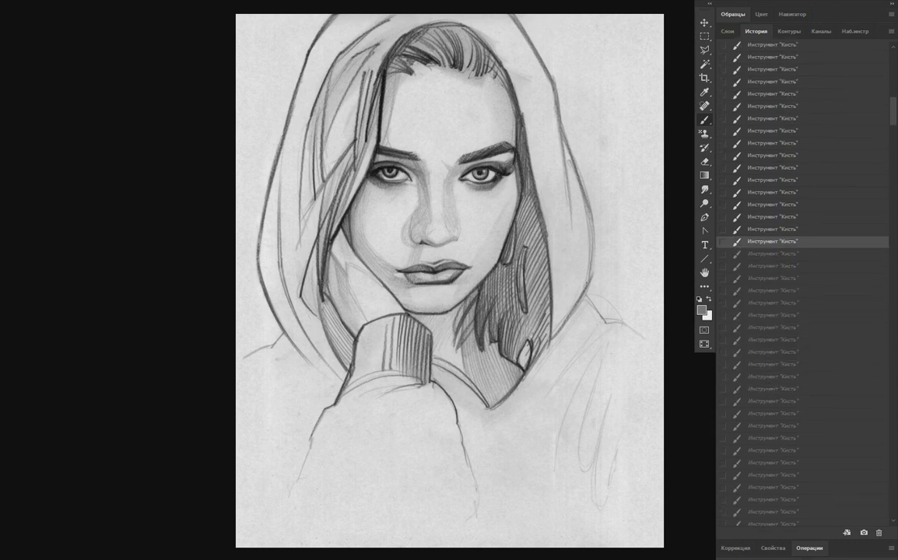
{"action": "key", "text": "ctrl+shift+z"}
{"action": "key", "text": "ctrl+shift+z"}
{"action": "key", "text": "ctrl+shift+z"}
{"action": "key", "text": "ctrl+shift+z"}
{"action": "key", "text": "ctrl+shift+z"}
{"action": "key", "text": "ctrl+shift+z"}
{"action": "key", "text": "ctrl+shift+z"}
{"action": "key", "text": "ctrl+shift+z"}
{"action": "key", "text": "ctrl+shift+z"}
{"action": "key", "text": "ctrl+shift+z"}
{"action": "key", "text": "ctrl+shift+z"}
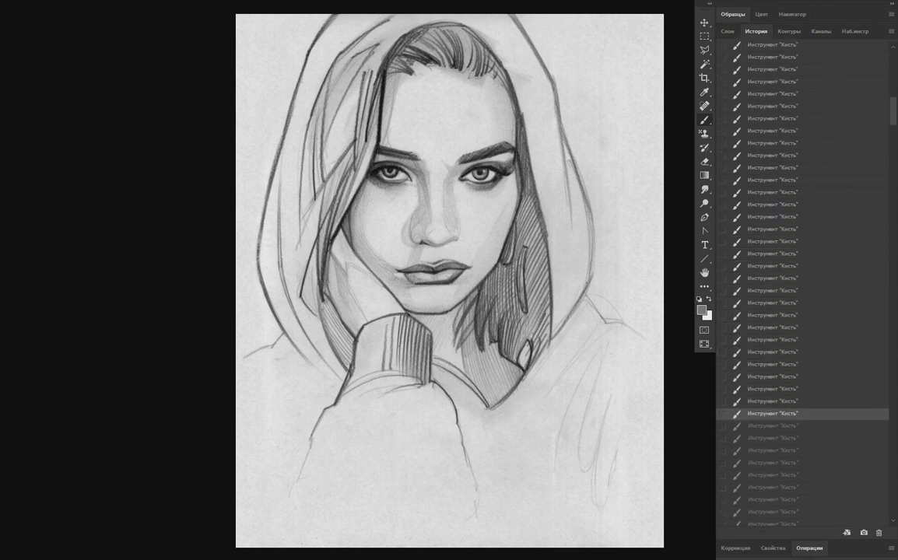
{"action": "key", "text": "ctrl+shift+z"}
{"action": "key", "text": "ctrl+shift+z"}
{"action": "key", "text": "ctrl+shift+z"}
{"action": "key", "text": "ctrl+shift+z"}
{"action": "key", "text": "ctrl+shift+z"}
{"action": "key", "text": "ctrl+shift+z"}
{"action": "key", "text": "ctrl+shift+z"}
{"action": "key", "text": "ctrl+shift+z"}
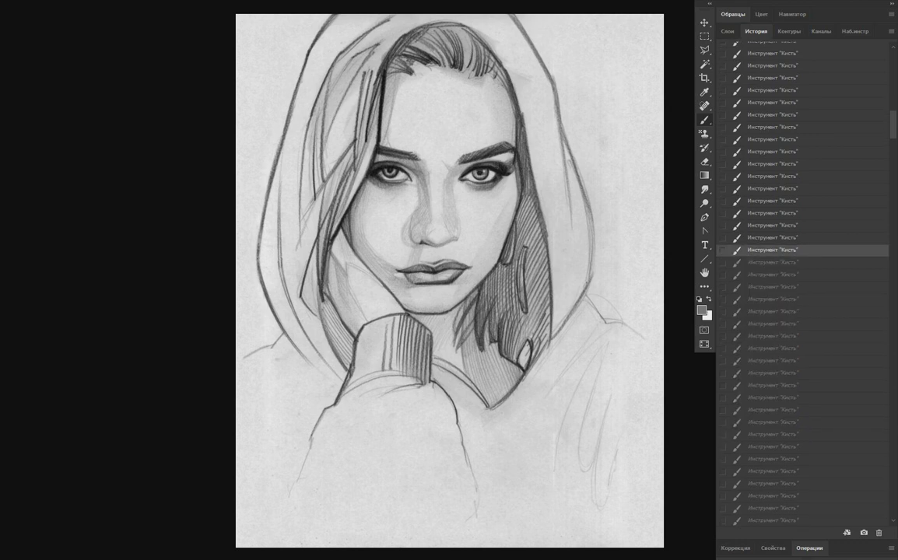
{"action": "key", "text": "ctrl+shift+z"}
{"action": "key", "text": "ctrl+shift+z"}
{"action": "key", "text": "ctrl+shift+z"}
{"action": "key", "text": "ctrl+shift+z"}
{"action": "key", "text": "ctrl+shift+z"}
{"action": "key", "text": "ctrl+shift+z"}
{"action": "key", "text": "ctrl+shift+z"}
{"action": "key", "text": "ctrl+shift+z"}
{"action": "key", "text": "ctrl+shift+z"}
{"action": "key", "text": "ctrl+shift+z"}
{"action": "key", "text": "ctrl+shift+z"}
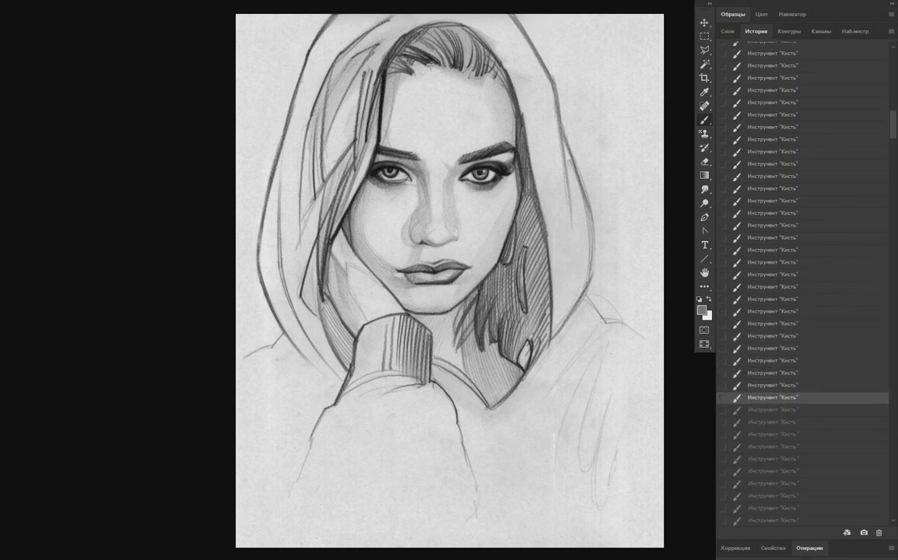
{"action": "key", "text": "ctrl+shift+z"}
{"action": "key", "text": "ctrl+shift+z"}
{"action": "key", "text": "ctrl+shift+z"}
{"action": "key", "text": "ctrl+shift+z"}
{"action": "key", "text": "ctrl+shift+z"}
{"action": "key", "text": "ctrl+shift+z"}
{"action": "key", "text": "ctrl+shift+z"}
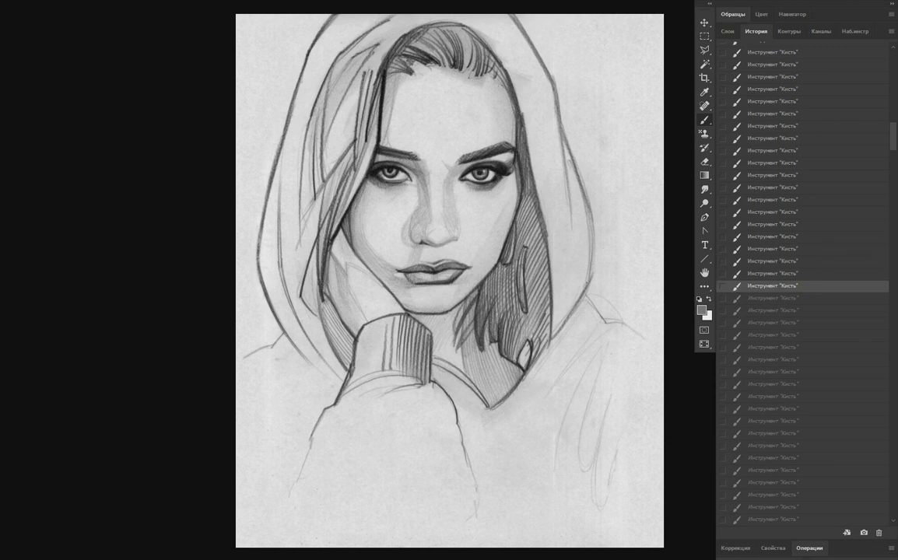
{"action": "key", "text": "ctrl+shift+z"}
{"action": "key", "text": "ctrl+shift+z"}
Continue replaying strokes until the face and hair are lightly shaded.
{"action": "key", "text": "ctrl+shift+z"}
{"action": "key", "text": "ctrl+shift+z"}
{"action": "key", "text": "ctrl+shift+z"}
{"action": "key", "text": "ctrl+shift+z"}
{"action": "key", "text": "ctrl+shift+z"}
{"action": "key", "text": "ctrl+shift+z"}
{"action": "scroll", "coordinate": [802, 280], "scroll_direction": "down", "scroll_amount": 3}
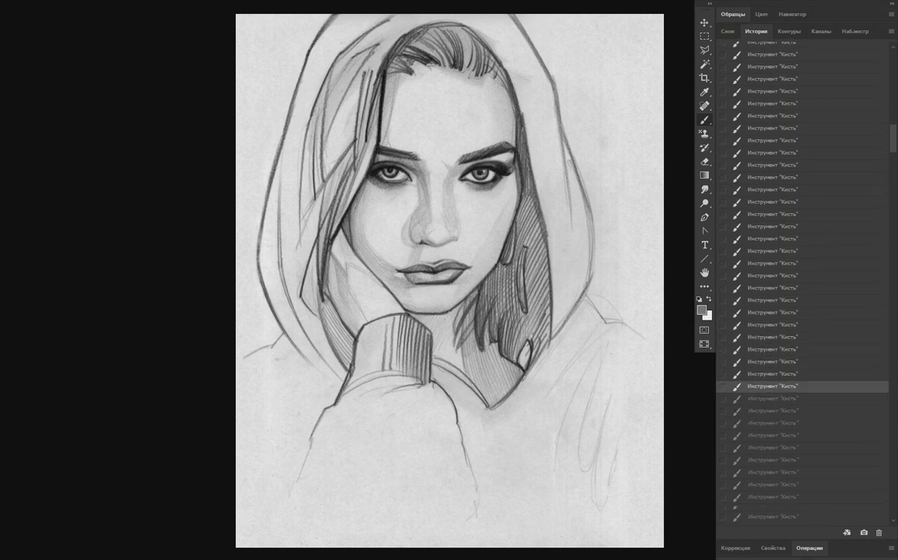
{"action": "scroll", "coordinate": [801, 281], "scroll_direction": "down", "scroll_amount": 3}
{"action": "key", "text": "ctrl+shift+z"}
{"action": "key", "text": "ctrl+shift+z"}
{"action": "key", "text": "ctrl+shift+z"}
{"action": "key", "text": "ctrl+shift+z"}
{"action": "key", "text": "ctrl+shift+z"}
{"action": "key", "text": "ctrl+shift+z"}
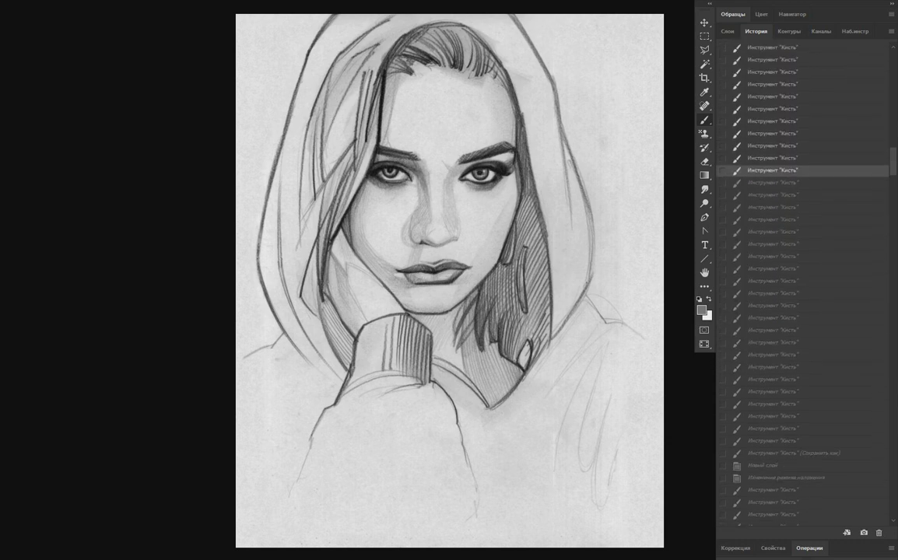
{"action": "key", "text": "ctrl+shift+z"}
{"action": "key", "text": "ctrl+shift+z"}
{"action": "key", "text": "ctrl+shift+z"}
{"action": "key", "text": "ctrl+shift+z"}
{"action": "key", "text": "ctrl+shift+z"}
{"action": "key", "text": "ctrl+shift+z"}
{"action": "key", "text": "ctrl+shift+z"}
{"action": "key", "text": "ctrl+shift+z"}
{"action": "key", "text": "ctrl+shift+z"}
{"action": "key", "text": "ctrl+shift+z"}
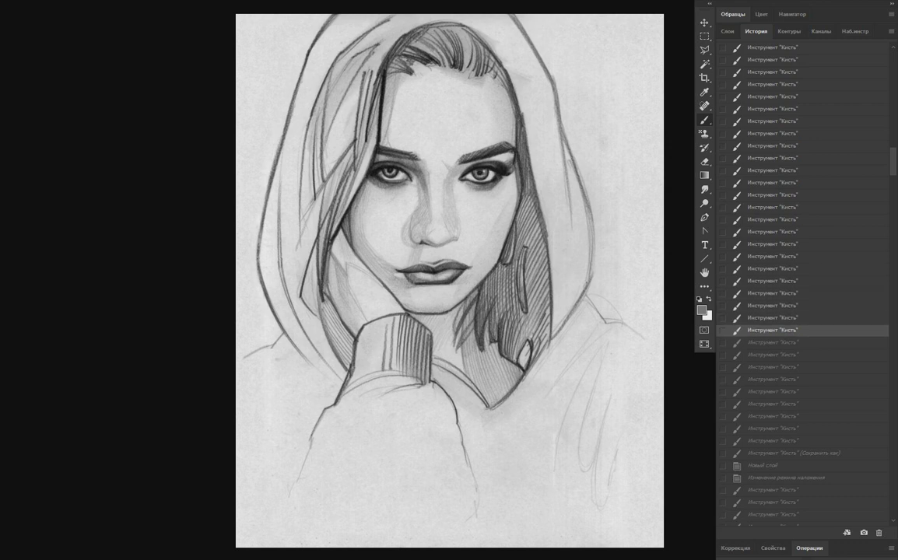
{"action": "key", "text": "ctrl+shift+z"}
{"action": "key", "text": "ctrl+shift+z"}
{"action": "key", "text": "ctrl+shift+z"}
{"action": "key", "text": "ctrl+shift+z"}
{"action": "scroll", "coordinate": [802, 280], "scroll_direction": "down", "scroll_amount": 5}
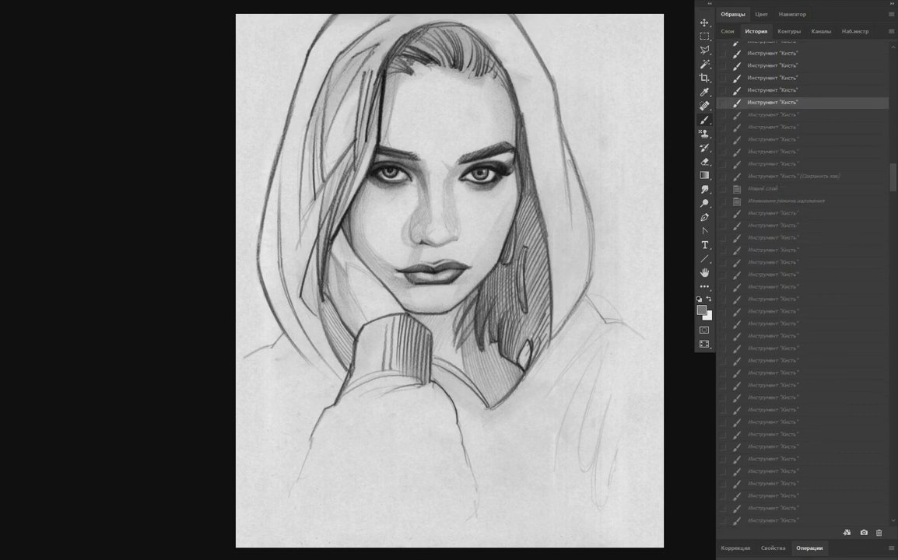
{"action": "key", "text": "ctrl+shift+z"}
{"action": "key", "text": "ctrl+shift+z"}
{"action": "key", "text": "ctrl+shift+z"}
{"action": "key", "text": "ctrl+shift+z"}
{"action": "key", "text": "ctrl+shift+z"}
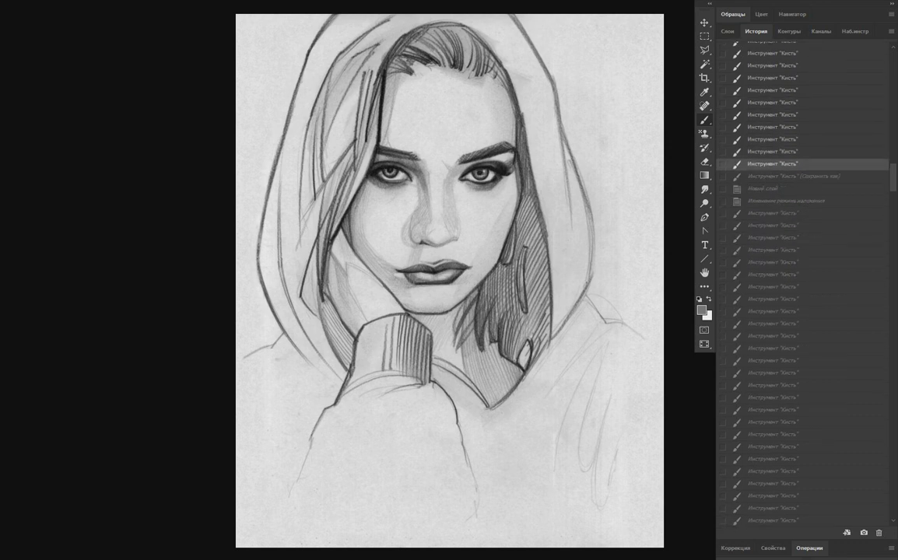
{"action": "key", "text": "ctrl+shift+z"}
Step past the new layer to replay the hair strokes and first face shading.
{"action": "key", "text": "ctrl+shift+z"}
{"action": "key", "text": "ctrl+shift+z"}
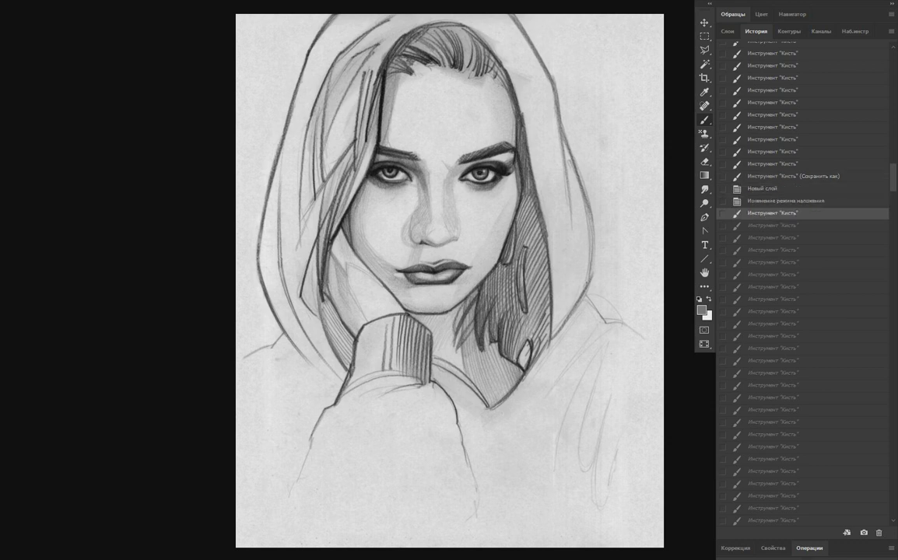
{"action": "key", "text": "ctrl+shift+z"}
{"action": "key", "text": "ctrl+shift+z"}
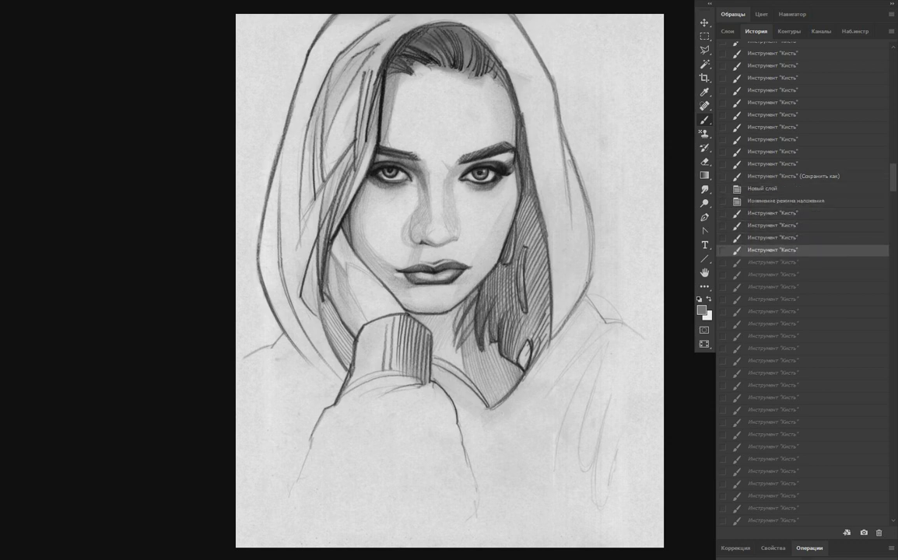
{"action": "key", "text": "ctrl+shift+z"}
{"action": "key", "text": "ctrl+shift+z"}
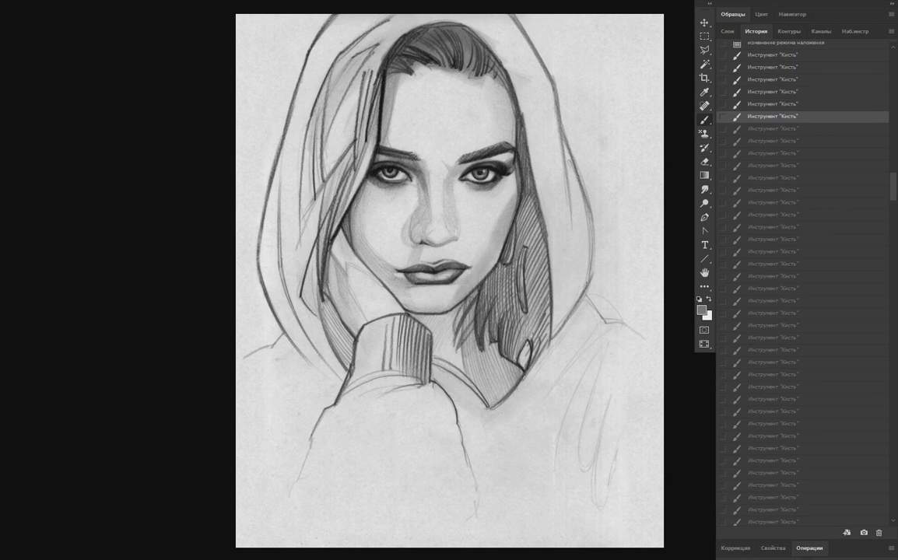
{"action": "key", "text": "ctrl+shift+z"}
{"action": "key", "text": "ctrl+shift+z"}
{"action": "key", "text": "ctrl+shift+z"}
{"action": "key", "text": "ctrl+shift+z"}
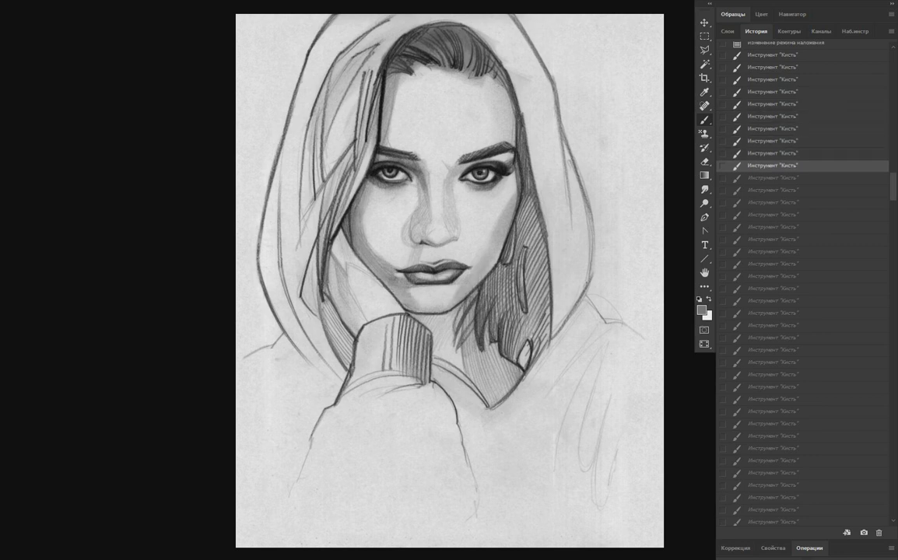
{"action": "key", "text": "ctrl+shift+z"}
{"action": "key", "text": "ctrl+shift+z"}
{"action": "key", "text": "ctrl+shift+z"}
{"action": "key", "text": "ctrl+shift+z"}
{"action": "key", "text": "ctrl+shift+z"}
{"action": "key", "text": "ctrl+shift+z"}
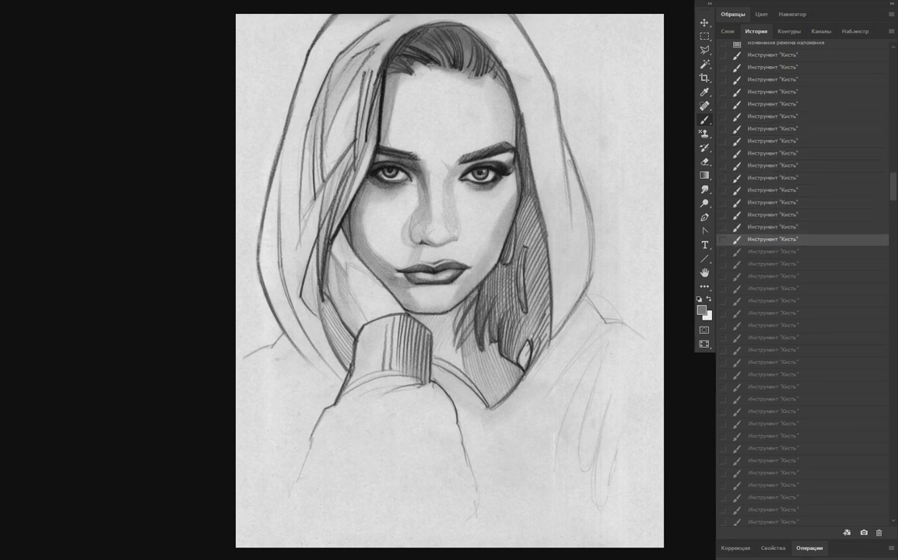
{"action": "key", "text": "ctrl+shift+z"}
{"action": "key", "text": "ctrl+shift+z"}
{"action": "key", "text": "ctrl+shift+z"}
{"action": "key", "text": "ctrl+shift+z"}
{"action": "key", "text": "ctrl+shift+z"}
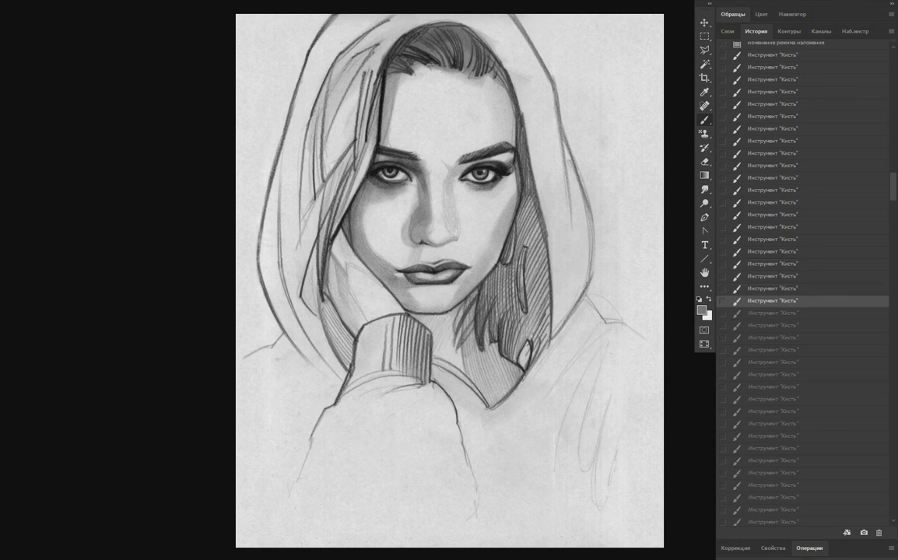
{"action": "key", "text": "ctrl+shift+z"}
Redo further face shading strokes, briefly undoing and then advancing again.
{"action": "key", "text": "ctrl+shift+z"}
{"action": "key", "text": "ctrl+shift+z"}
{"action": "key", "text": "ctrl+shift+z"}
{"action": "key", "text": "ctrl+shift+z"}
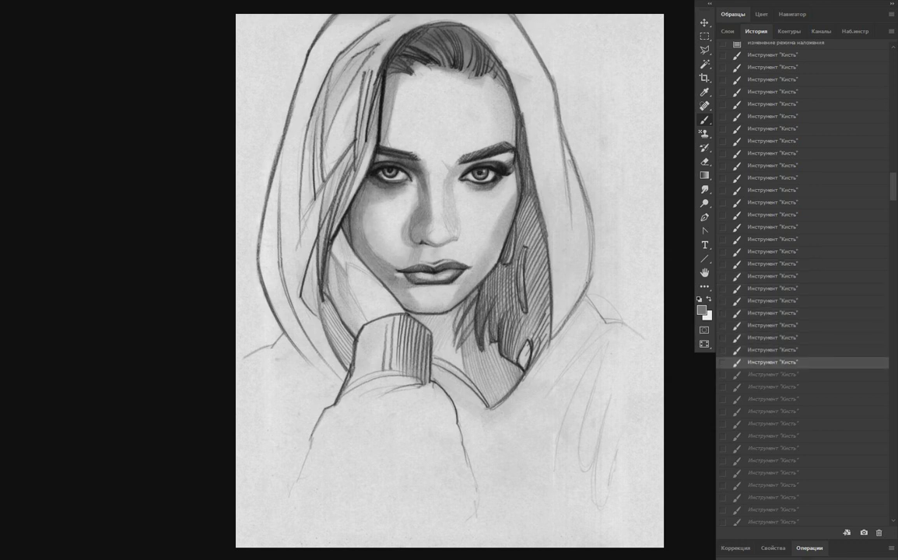
{"action": "key", "text": "ctrl+shift+z"}
{"action": "key", "text": "ctrl+shift+z"}
{"action": "key", "text": "ctrl+shift+z"}
{"action": "key", "text": "ctrl+shift+z"}
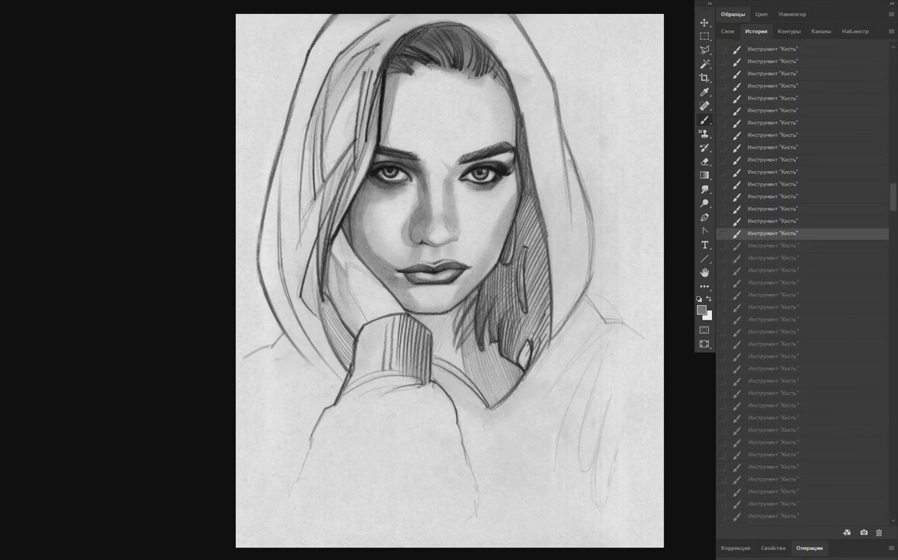
{"action": "key", "text": "ctrl+shift+z"}
{"action": "key", "text": "ctrl+shift+z"}
{"action": "key", "text": "ctrl+shift+z"}
{"action": "key", "text": "ctrl+shift+z"}
{"action": "key", "text": "ctrl+shift+z"}
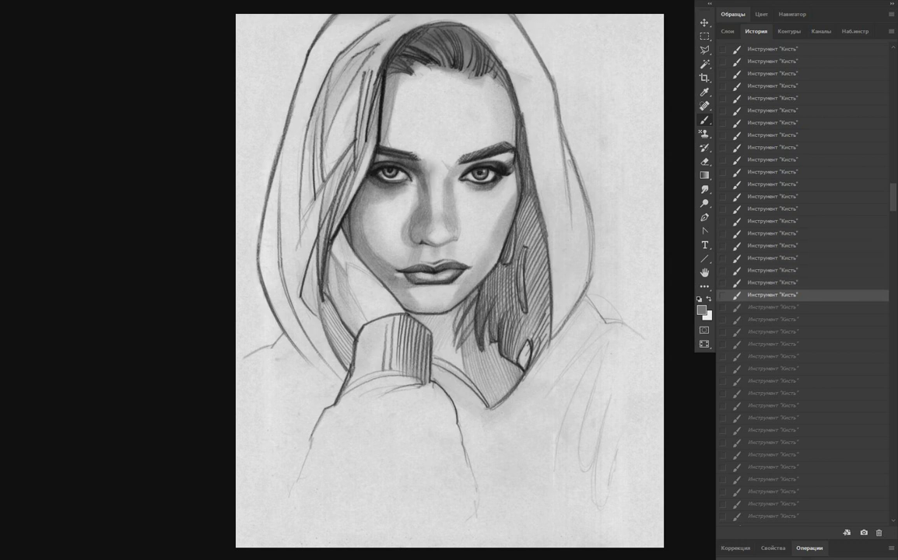
{"action": "key", "text": "ctrl+shift+z"}
{"action": "key", "text": "ctrl+shift+z"}
{"action": "key", "text": "ctrl+shift+z"}
{"action": "key", "text": "ctrl+shift+z"}
{"action": "key", "text": "ctrl+shift+z"}
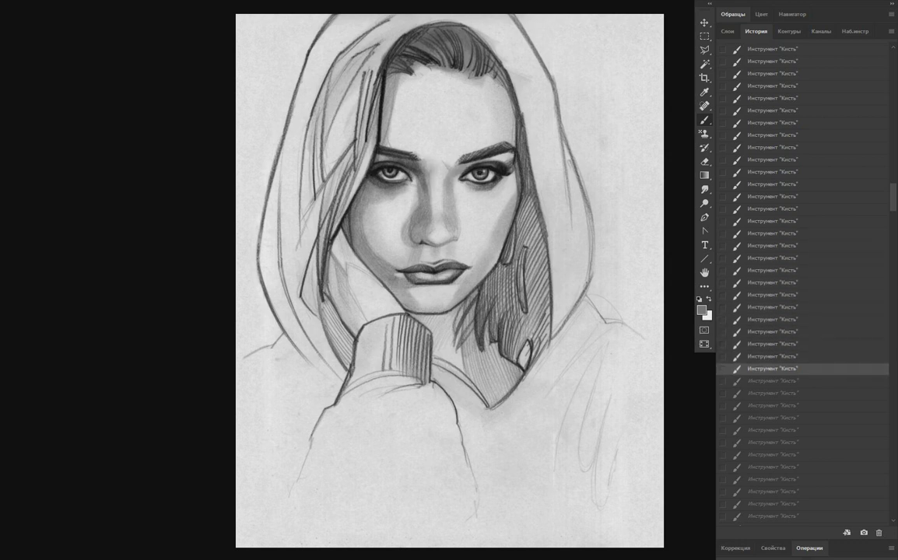
{"action": "key", "text": "ctrl+shift+z"}
{"action": "key", "text": "ctrl+shift+z"}
{"action": "key", "text": "ctrl+z"}
{"action": "key", "text": "ctrl+z"}
{"action": "key", "text": "ctrl+z"}
{"action": "key", "text": "ctrl+z"}
{"action": "key", "text": "ctrl+z"}
{"action": "key", "text": "ctrl+z"}
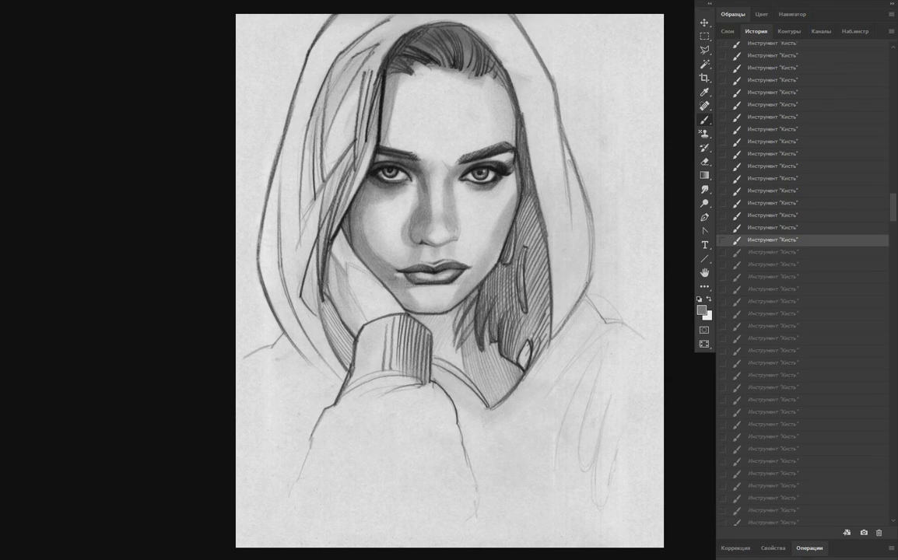
{"action": "key", "text": "ctrl+shift+z"}
{"action": "key", "text": "ctrl+shift+z"}
{"action": "key", "text": "ctrl+shift+z"}
{"action": "key", "text": "ctrl+shift+z"}
{"action": "key", "text": "ctrl+shift+z"}
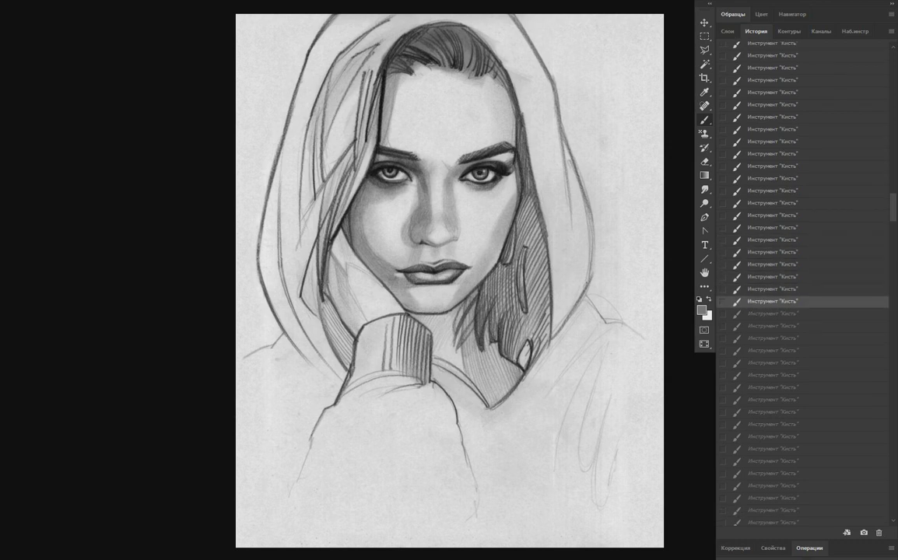
{"action": "key", "text": "ctrl+shift+z"}
{"action": "key", "text": "ctrl+shift+z"}
{"action": "key", "text": "ctrl+shift+z"}
{"action": "key", "text": "ctrl+shift+z"}
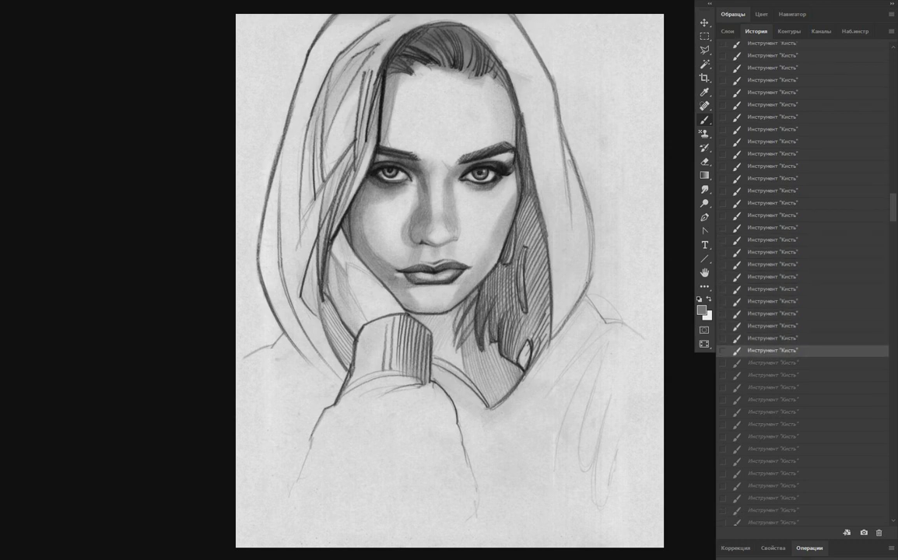
{"action": "key", "text": "ctrl+shift+z"}
Replay the strokes darkening the eyes and defining lips, nose and hood hair shadow.
{"action": "key", "text": "ctrl+shift+z"}
{"action": "key", "text": "ctrl+shift+z"}
{"action": "key", "text": "ctrl+shift+z"}
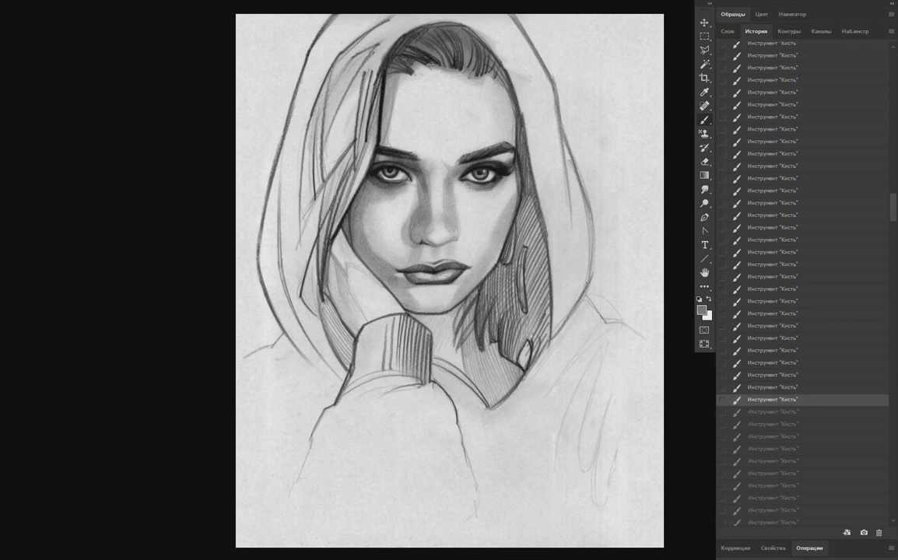
{"action": "key", "text": "ctrl+shift+z"}
{"action": "key", "text": "ctrl+shift+z"}
{"action": "key", "text": "ctrl+shift+z"}
{"action": "key", "text": "ctrl+shift+z"}
{"action": "key", "text": "ctrl+shift+z"}
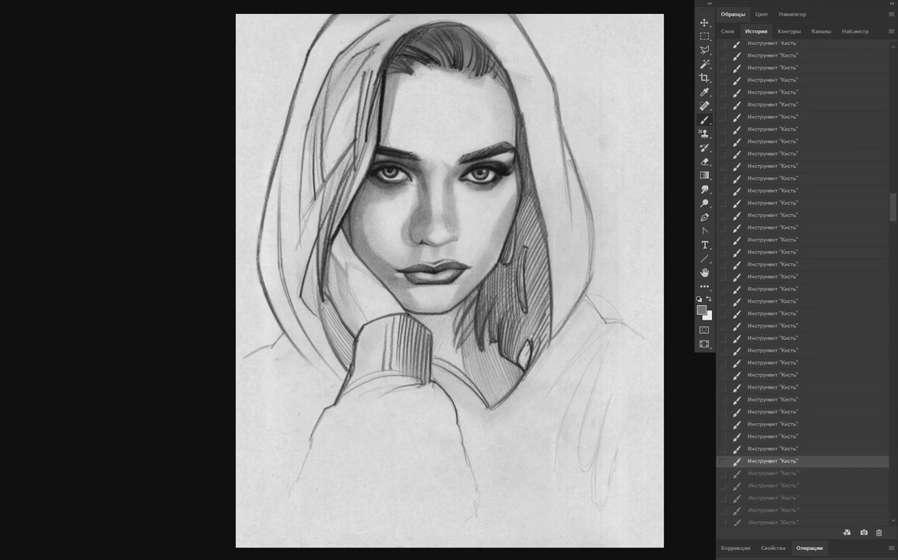
{"action": "key", "text": "ctrl+shift+z"}
{"action": "key", "text": "ctrl+shift+z"}
{"action": "key", "text": "ctrl+shift+z"}
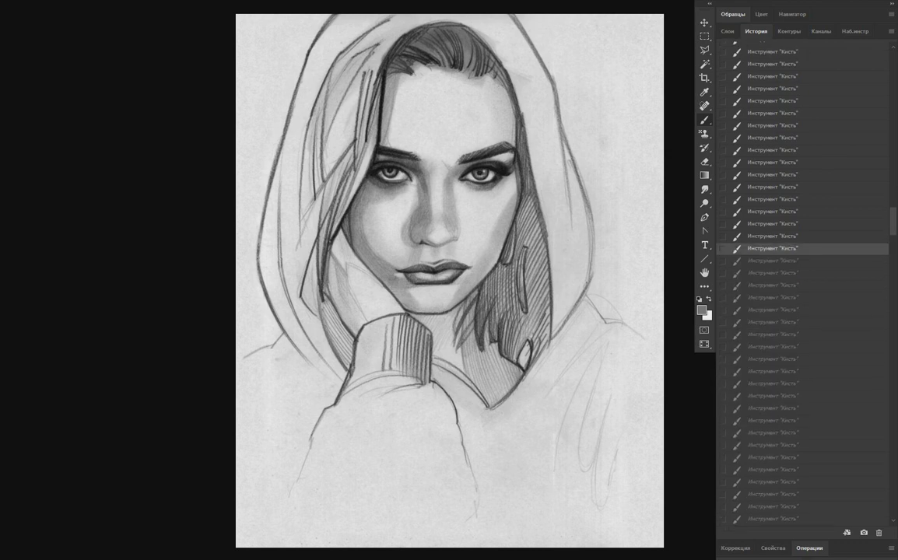
{"action": "key", "text": "ctrl+shift+z"}
{"action": "key", "text": "ctrl+shift+z"}
{"action": "key", "text": "ctrl+shift+z"}
{"action": "key", "text": "ctrl+shift+z"}
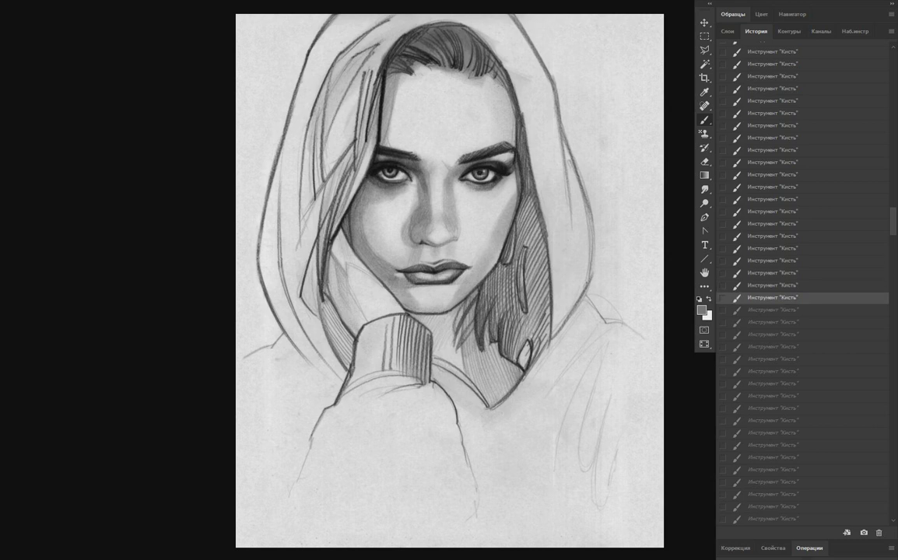
{"action": "key", "text": "ctrl+shift+z"}
{"action": "key", "text": "ctrl+shift+z"}
{"action": "key", "text": "ctrl+shift+z"}
{"action": "key", "text": "ctrl+shift+z"}
{"action": "key", "text": "ctrl+shift+z"}
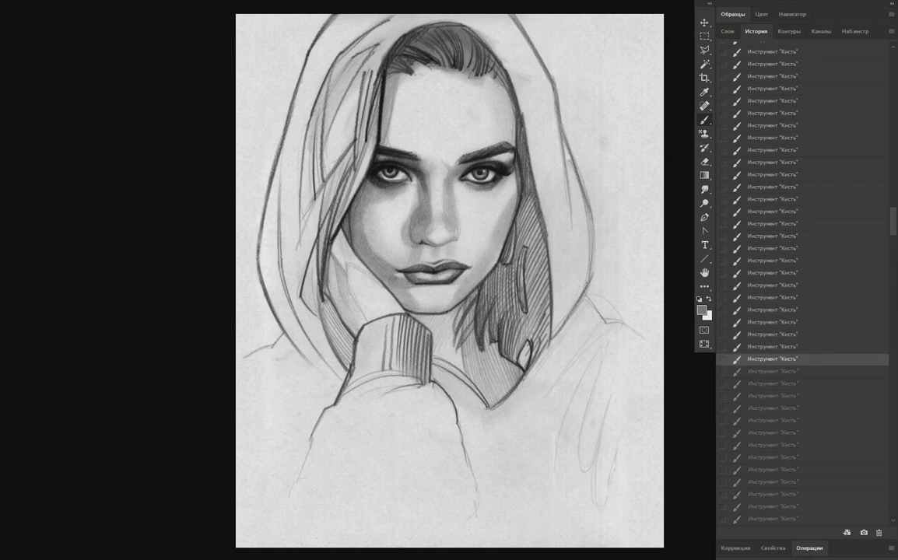
{"action": "key", "text": "ctrl+shift+z"}
{"action": "key", "text": "ctrl+shift+z"}
{"action": "key", "text": "ctrl+shift+z"}
{"action": "key", "text": "ctrl+shift+z"}
{"action": "key", "text": "ctrl+shift+z"}
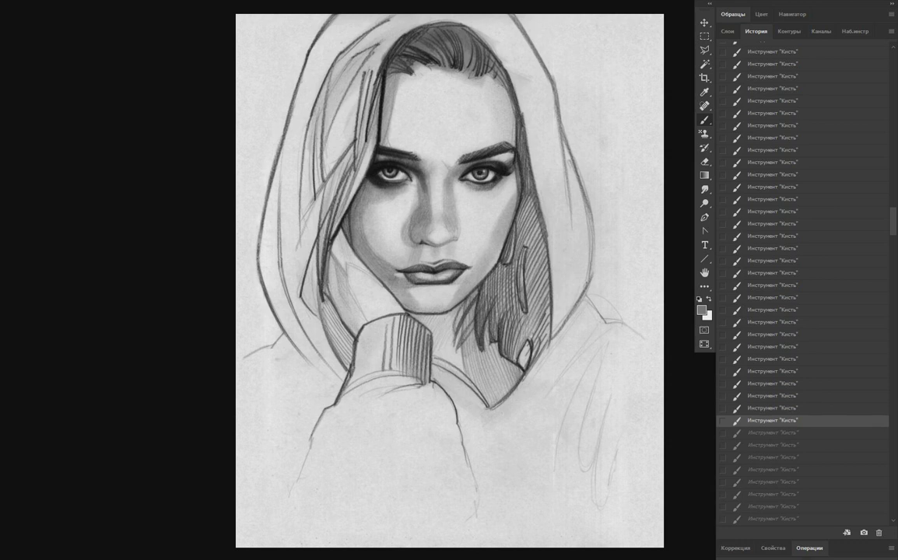
{"action": "key", "text": "ctrl+shift+z"}
{"action": "key", "text": "ctrl+shift+z"}
{"action": "key", "text": "ctrl+shift+z"}
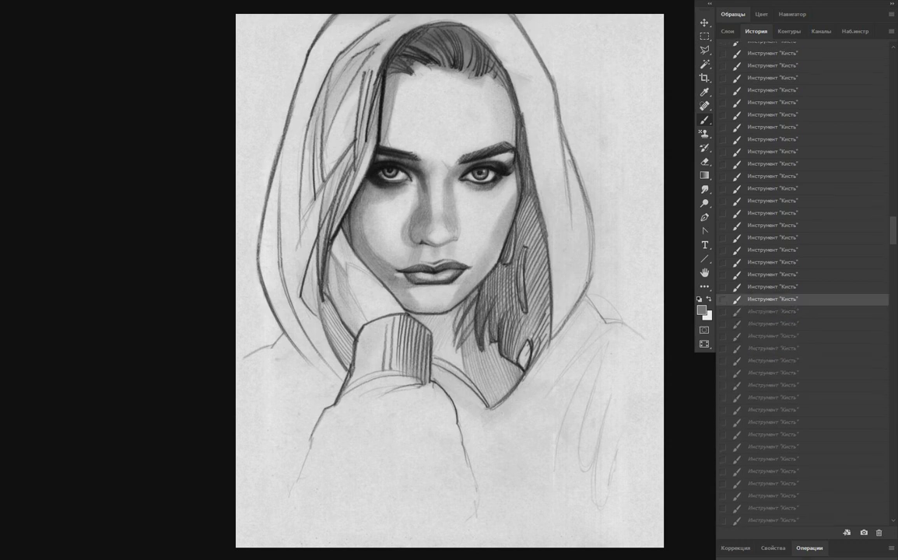
{"action": "key", "text": "ctrl+shift+z"}
{"action": "key", "text": "ctrl+shift+z"}
{"action": "key", "text": "ctrl+shift+z"}
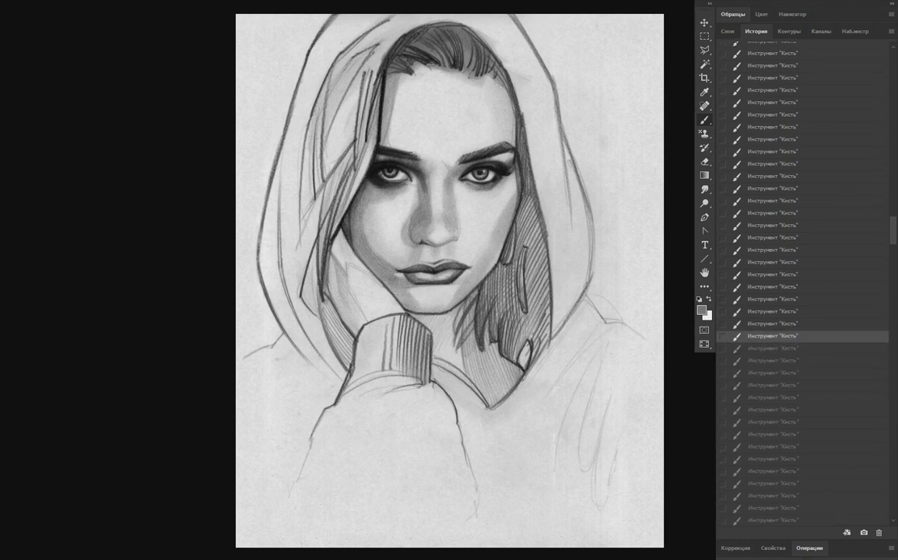
{"action": "key", "text": "ctrl+shift+z"}
Replay the next strokes that begin darkening the hair.
{"action": "key", "text": "ctrl+shift+z"}
{"action": "key", "text": "ctrl+shift+z"}
{"action": "key", "text": "ctrl+shift+z"}
{"action": "key", "text": "ctrl+shift+z"}
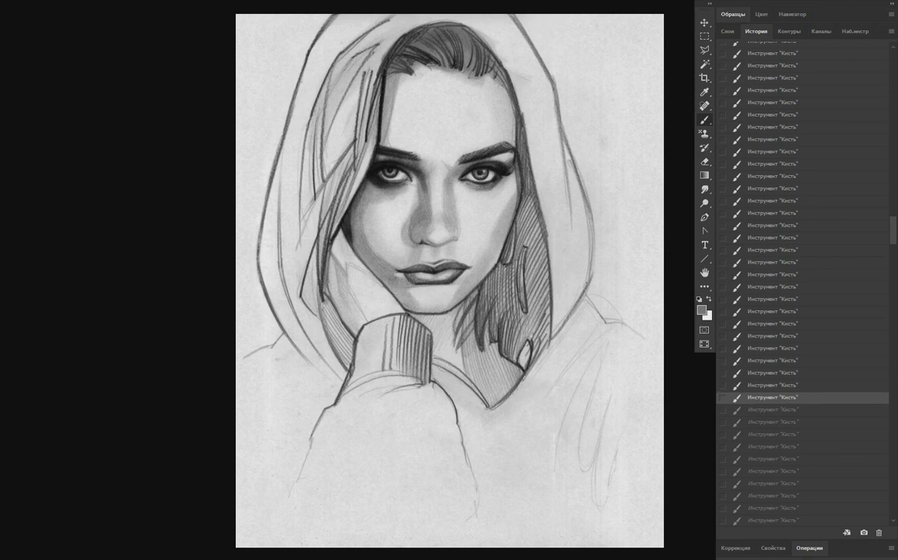
{"action": "key", "text": "ctrl+shift+z"}
{"action": "key", "text": "ctrl+shift+z"}
{"action": "key", "text": "ctrl+shift+z"}
{"action": "key", "text": "ctrl+shift+z"}
{"action": "key", "text": "ctrl+shift+z"}
{"action": "key", "text": "ctrl+shift+z"}
{"action": "key", "text": "ctrl+shift+z"}
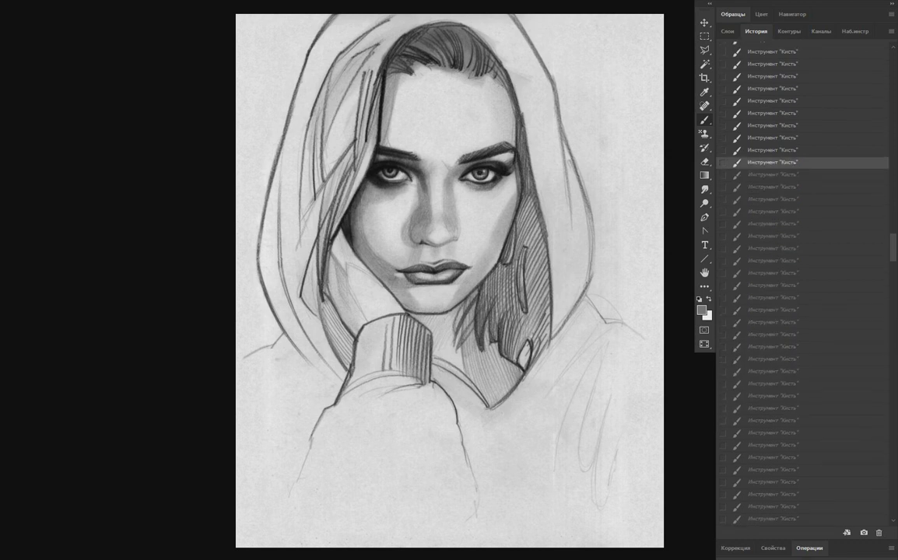
{"action": "key", "text": "ctrl+shift+z"}
{"action": "key", "text": "ctrl+shift+z"}
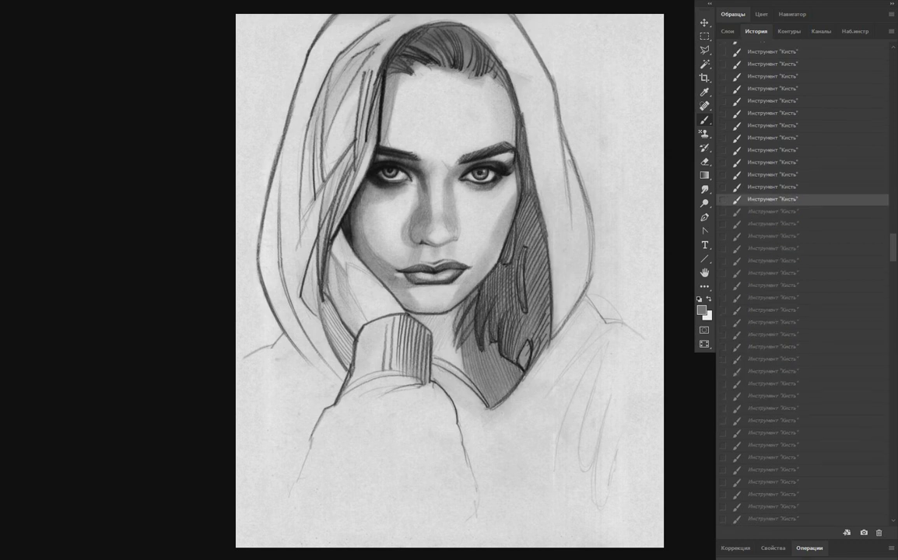
{"action": "key", "text": "ctrl+shift+z"}
{"action": "key", "text": "ctrl+shift+z"}
{"action": "key", "text": "ctrl+shift+z"}
{"action": "key", "text": "ctrl+shift+z"}
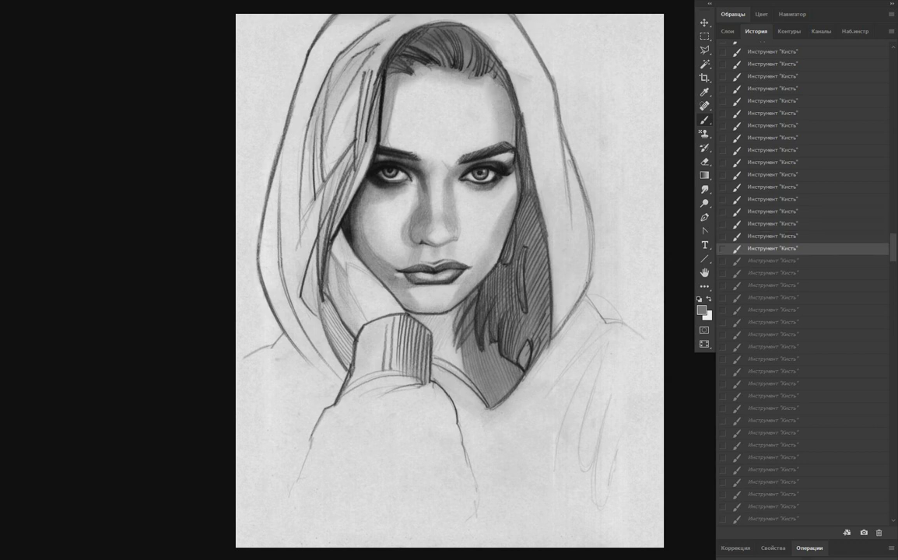
{"action": "key", "text": "ctrl+shift+z"}
{"action": "key", "text": "ctrl+shift+z"}
{"action": "key", "text": "ctrl+shift+z"}
{"action": "key", "text": "ctrl+shift+z"}
{"action": "key", "text": "ctrl+shift+z"}
{"action": "key", "text": "ctrl+shift+z"}
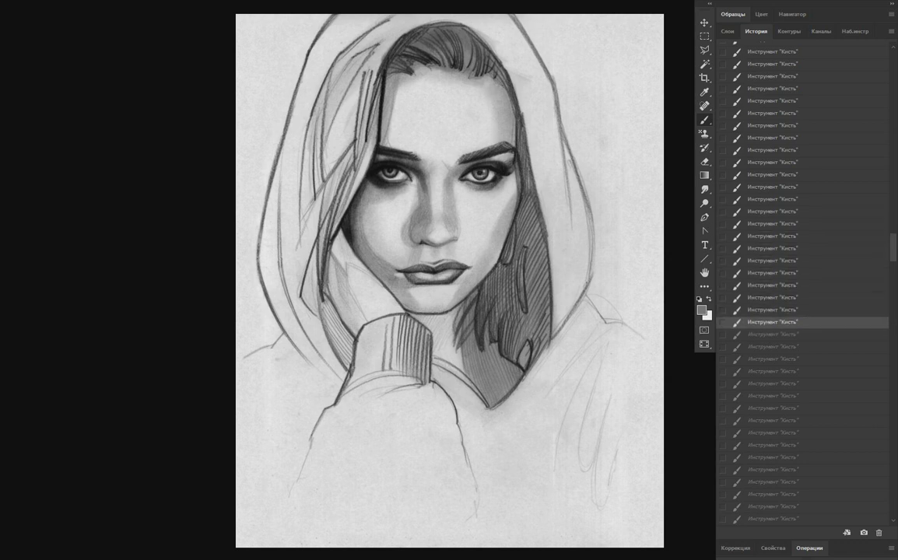
{"action": "key", "text": "ctrl+shift+z"}
{"action": "key", "text": "ctrl+shift+z"}
{"action": "key", "text": "ctrl+shift+z"}
{"action": "key", "text": "ctrl+shift+z"}
{"action": "key", "text": "ctrl+shift+z"}
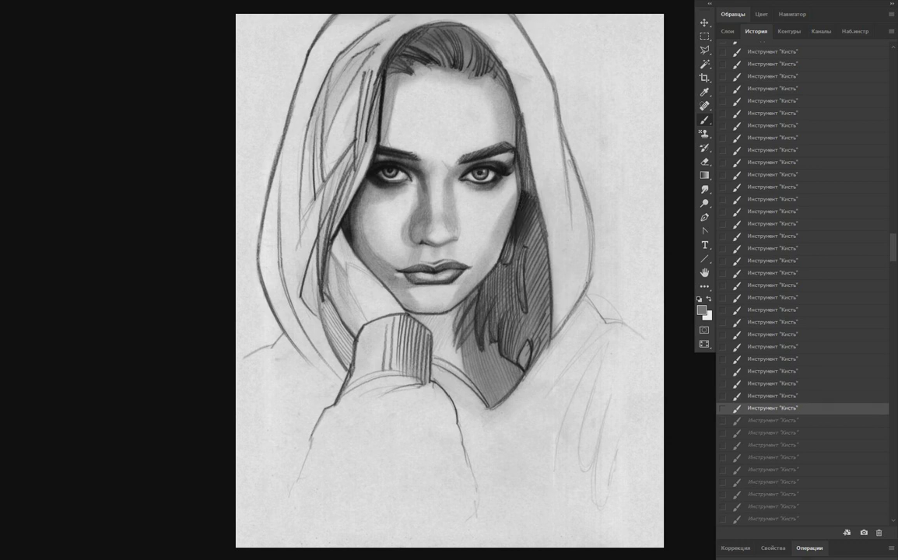
{"action": "key", "text": "ctrl+shift+z"}
{"action": "key", "text": "ctrl+shift+z"}
{"action": "scroll", "coordinate": [802, 280], "scroll_direction": "down", "scroll_amount": 5}
Continue restoring dark hair strokes beside the right side of the face.
{"action": "key", "text": "ctrl+shift+z"}
{"action": "key", "text": "ctrl+shift+z"}
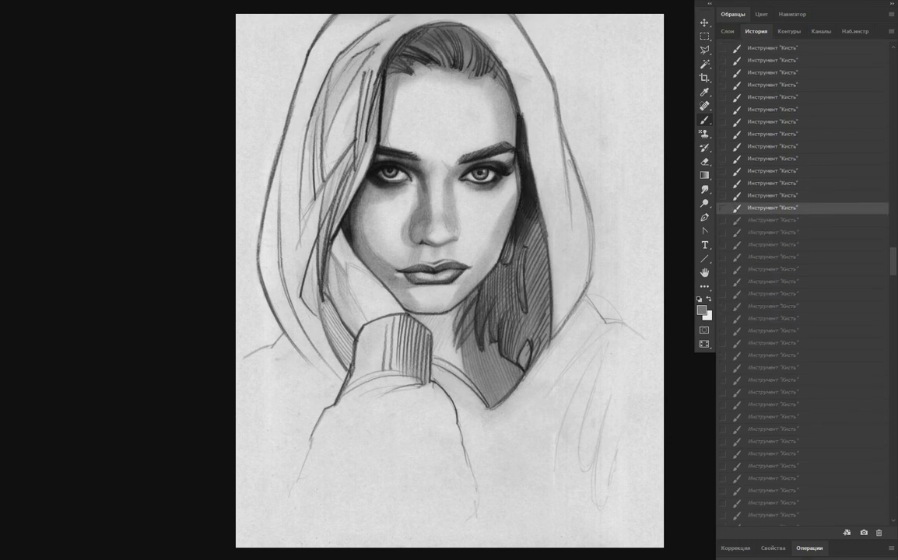
{"action": "key", "text": "ctrl+shift+z"}
{"action": "key", "text": "ctrl+shift+z"}
{"action": "key", "text": "ctrl+shift+z"}
{"action": "key", "text": "ctrl+shift+z"}
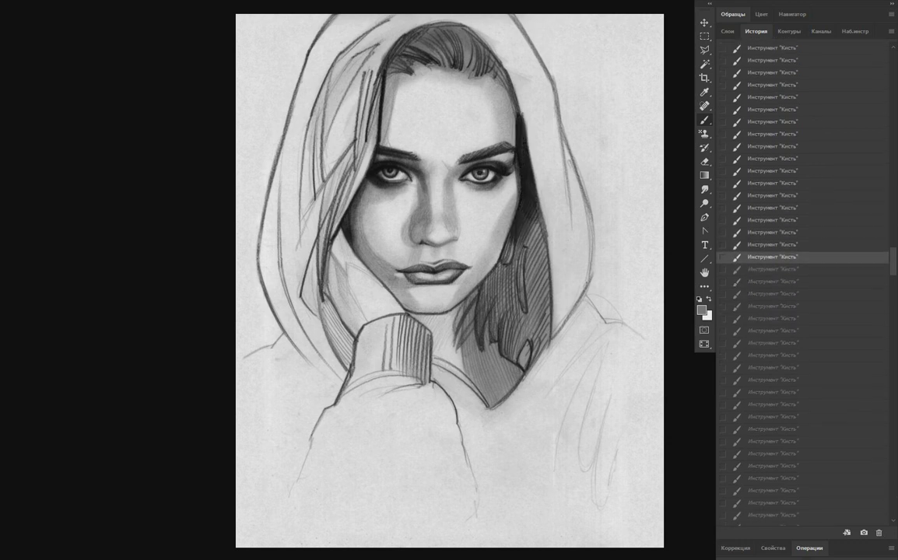
{"action": "key", "text": "ctrl+shift+z"}
{"action": "key", "text": "ctrl+shift+z"}
{"action": "key", "text": "ctrl+shift+z"}
{"action": "key", "text": "ctrl+shift+z"}
{"action": "key", "text": "ctrl+shift+z"}
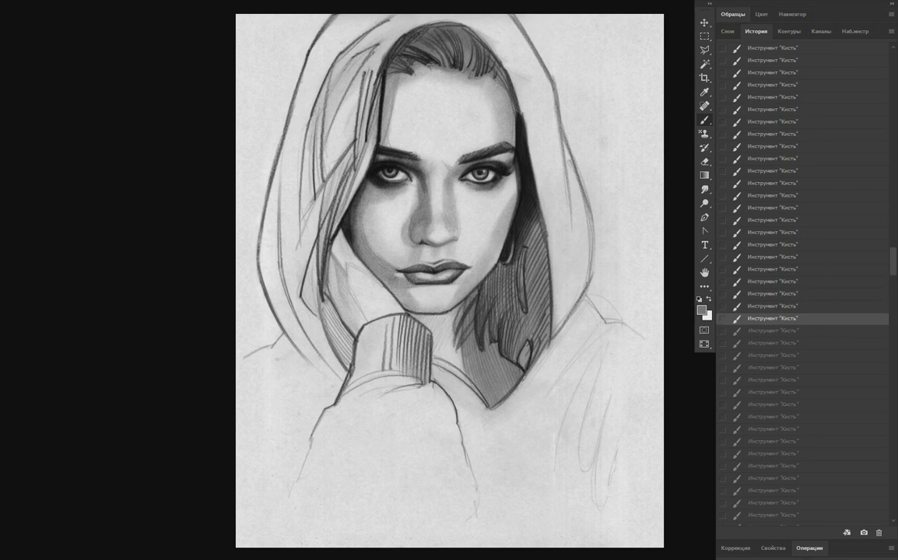
{"action": "key", "text": "ctrl+shift+z"}
{"action": "key", "text": "ctrl+shift+z"}
{"action": "key", "text": "ctrl+shift+z"}
{"action": "key", "text": "ctrl+shift+z"}
{"action": "key", "text": "ctrl+shift+z"}
{"action": "key", "text": "ctrl+shift+z"}
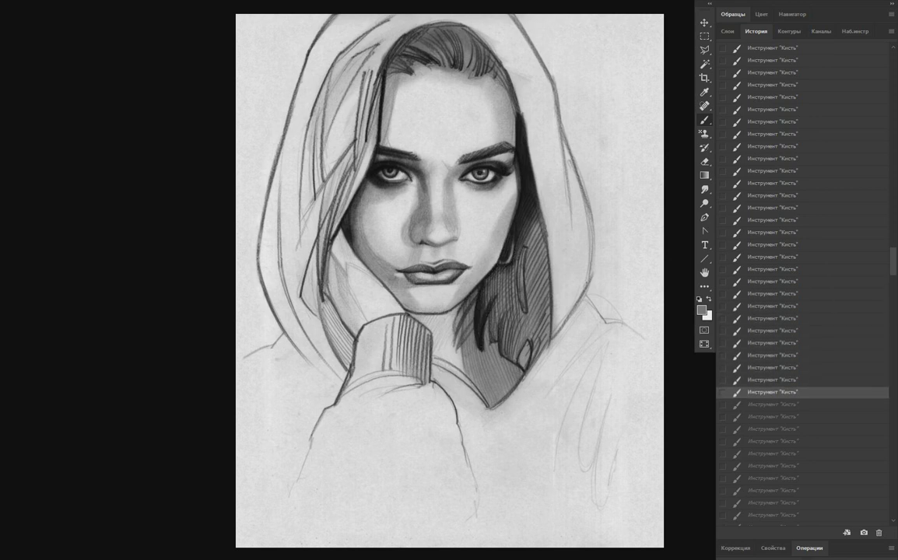
{"action": "key", "text": "ctrl+shift+z"}
{"action": "key", "text": "ctrl+shift+z"}
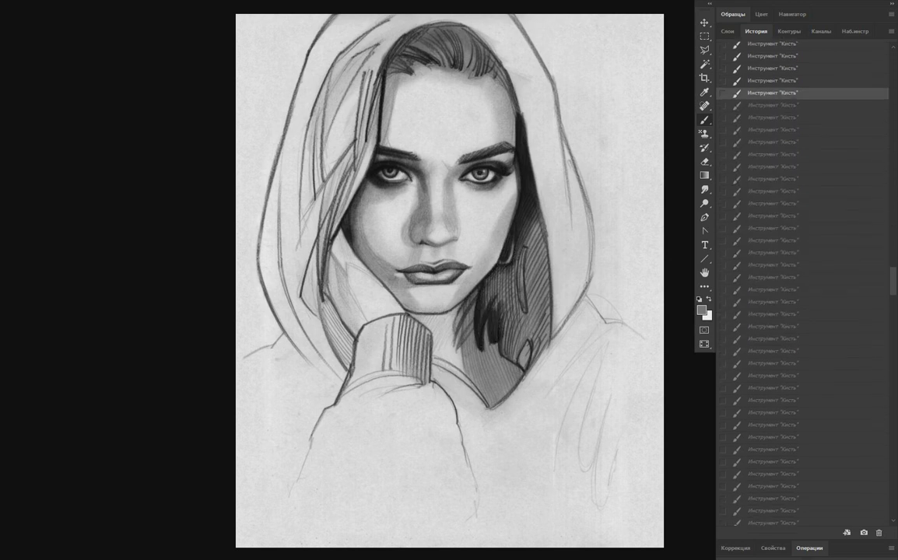
{"action": "key", "text": "ctrl+shift+z"}
{"action": "key", "text": "ctrl+shift+z"}
{"action": "key", "text": "ctrl+shift+z"}
{"action": "key", "text": "ctrl+shift+z"}
{"action": "key", "text": "ctrl+shift+z"}
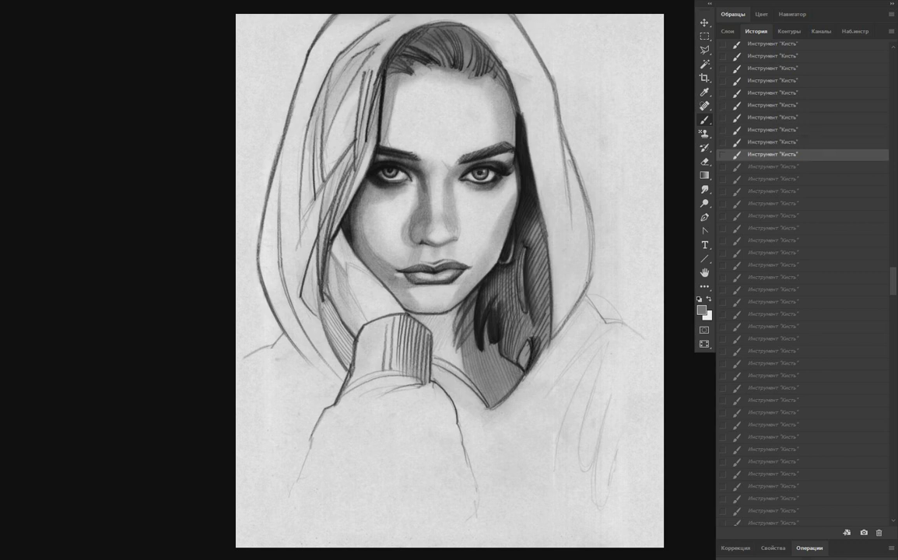
{"action": "key", "text": "ctrl+shift+z"}
{"action": "key", "text": "ctrl+shift+z"}
{"action": "key", "text": "ctrl+shift+z"}
{"action": "key", "text": "ctrl+shift+z"}
{"action": "key", "text": "ctrl+shift+z"}
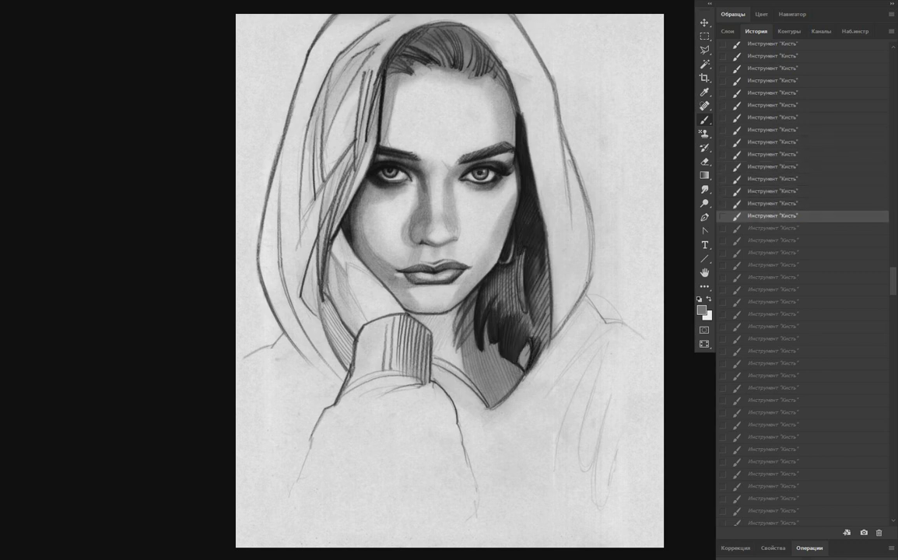
{"action": "key", "text": "ctrl+shift+z"}
{"action": "key", "text": "ctrl+shift+z"}
{"action": "key", "text": "ctrl+shift+z"}
{"action": "key", "text": "ctrl+shift+z"}
{"action": "key", "text": "ctrl+shift+z"}
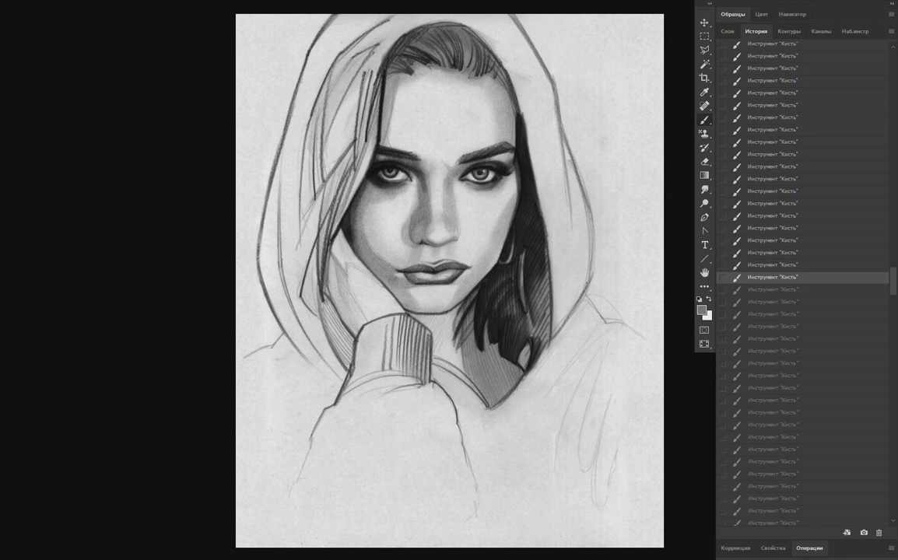
{"action": "key", "text": "ctrl+shift+z"}
{"action": "key", "text": "ctrl+shift+z"}
Redo the last hair strokes until the hair and crown are nearly solid dark.
{"action": "key", "text": "ctrl+shift+z"}
{"action": "key", "text": "ctrl+shift+z"}
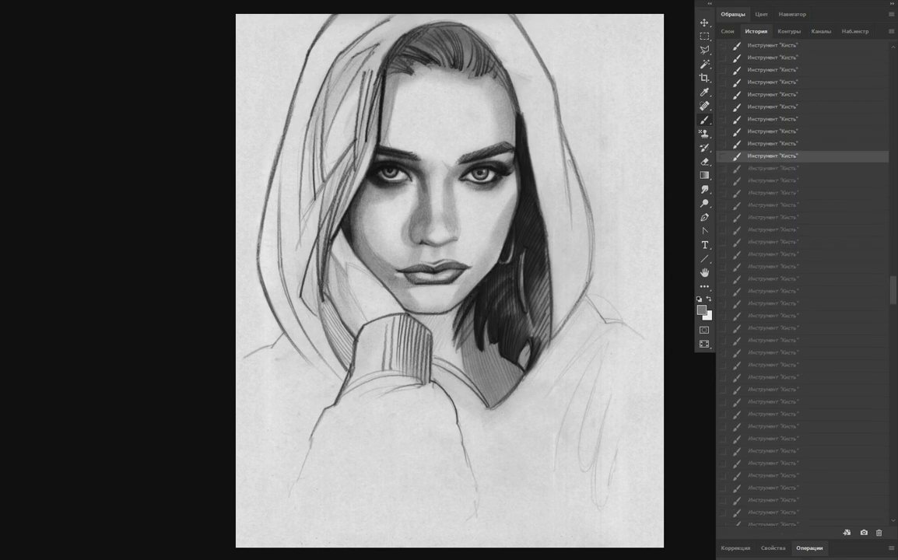
{"action": "key", "text": "ctrl+shift+z"}
{"action": "key", "text": "ctrl+shift+z"}
{"action": "key", "text": "ctrl+shift+z"}
{"action": "key", "text": "ctrl+shift+z"}
{"action": "key", "text": "ctrl+shift+z"}
{"action": "key", "text": "ctrl+shift+z"}
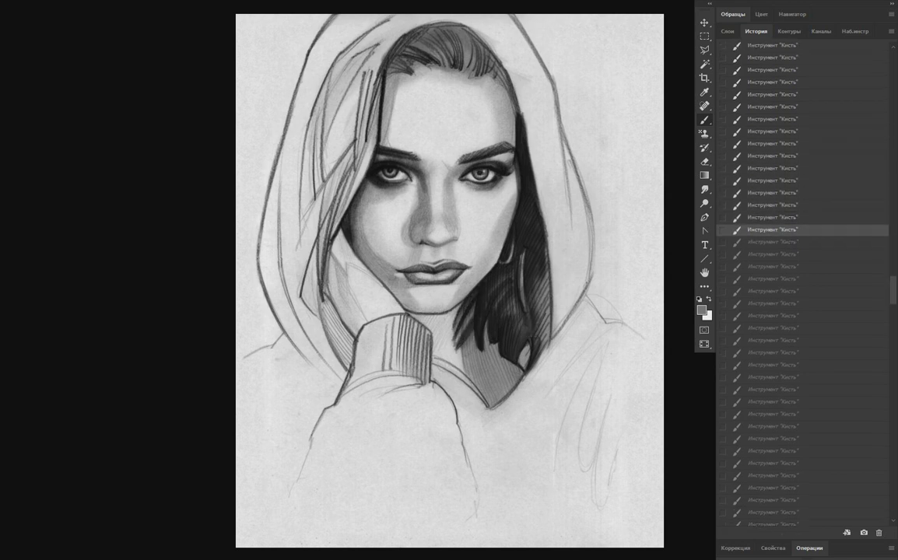
{"action": "key", "text": "ctrl+shift+z"}
{"action": "key", "text": "ctrl+shift+z"}
{"action": "key", "text": "ctrl+shift+z"}
{"action": "key", "text": "ctrl+shift+z"}
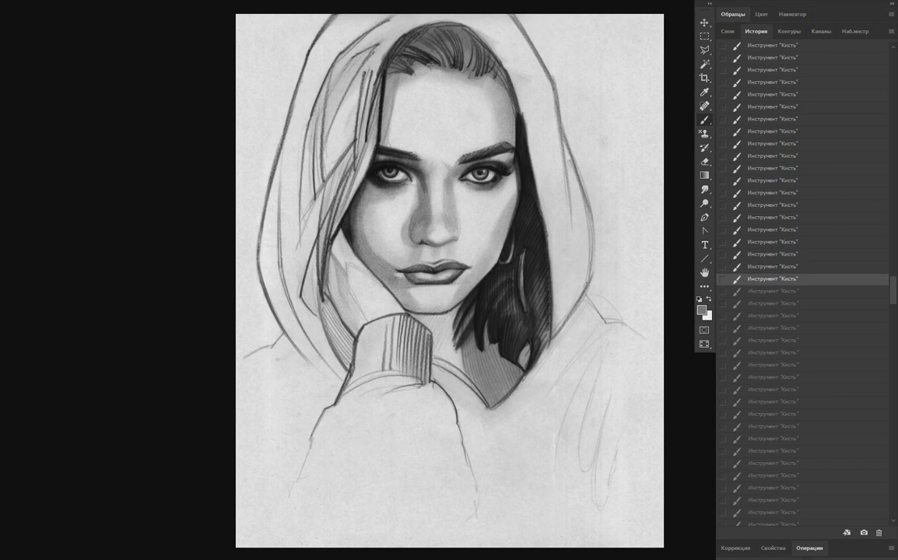
{"action": "key", "text": "ctrl+shift+z"}
{"action": "key", "text": "ctrl+shift+z"}
{"action": "key", "text": "ctrl+shift+z"}
{"action": "key", "text": "ctrl+shift+z"}
{"action": "key", "text": "ctrl+shift+z"}
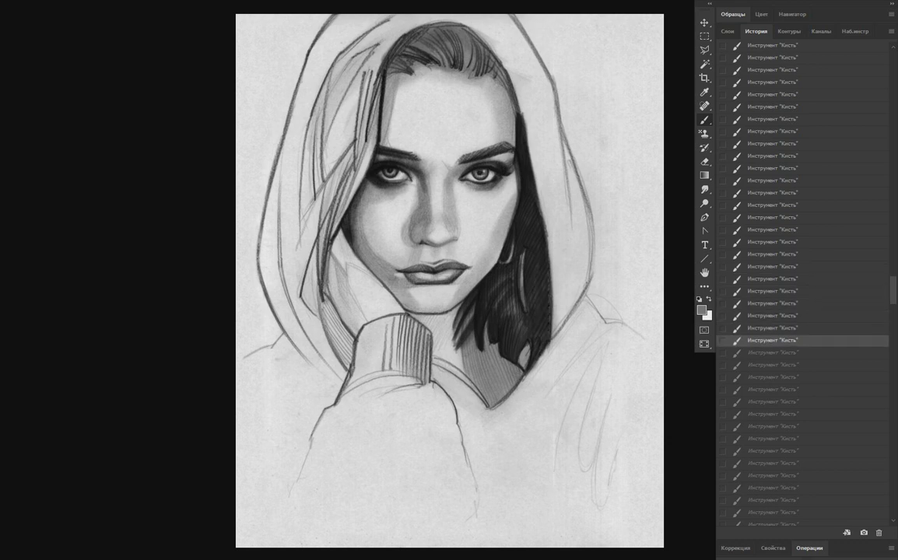
{"action": "key", "text": "ctrl+shift+z"}
{"action": "key", "text": "ctrl+shift+z"}
{"action": "key", "text": "ctrl+shift+z"}
{"action": "key", "text": "ctrl+shift+z"}
{"action": "key", "text": "ctrl+shift+z"}
{"action": "key", "text": "ctrl+shift+z"}
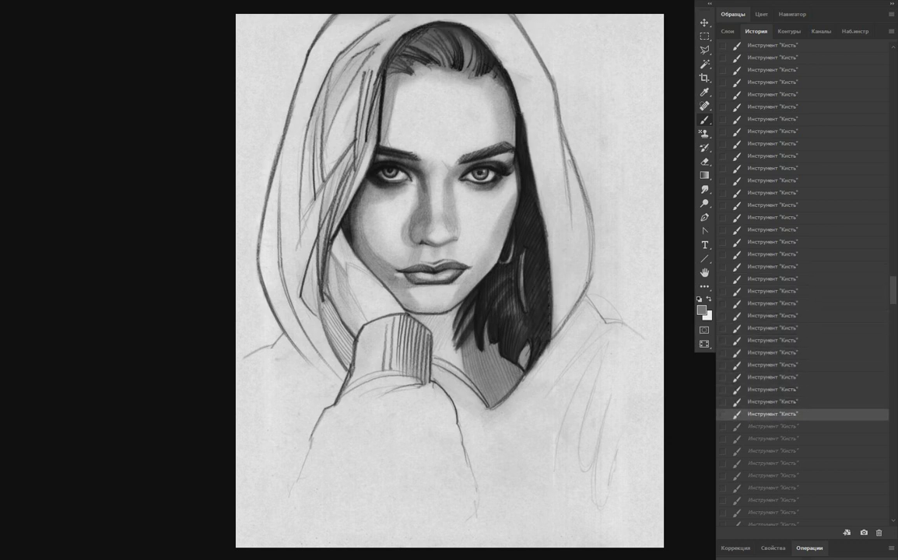
{"action": "key", "text": "ctrl+shift+z"}
{"action": "key", "text": "ctrl+shift+z"}
{"action": "key", "text": "ctrl+shift+z"}
{"action": "key", "text": "ctrl+shift+z"}
{"action": "key", "text": "ctrl+shift+z"}
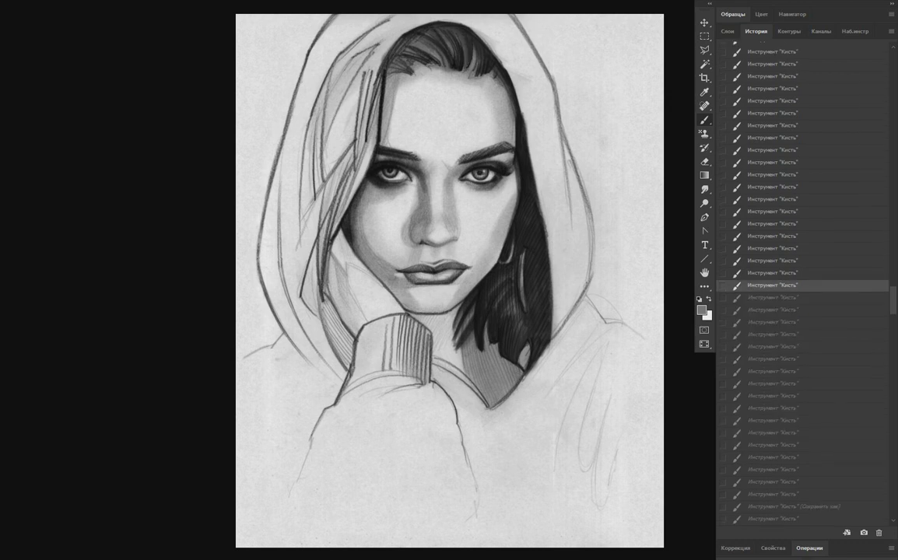
{"action": "key", "text": "ctrl+shift+z"}
{"action": "key", "text": "ctrl+shift+z"}
{"action": "key", "text": "ctrl+shift+z"}
{"action": "key", "text": "ctrl+shift+z"}
{"action": "key", "text": "ctrl+shift+z"}
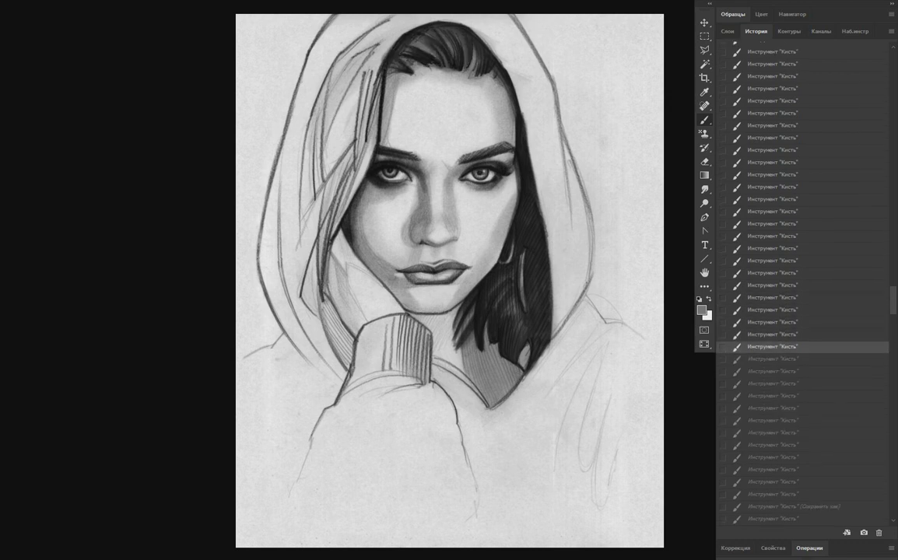
{"action": "key", "text": "ctrl+shift+z"}
{"action": "key", "text": "ctrl+shift+z"}
{"action": "key", "text": "ctrl+shift+z"}
{"action": "key", "text": "ctrl+shift+z"}
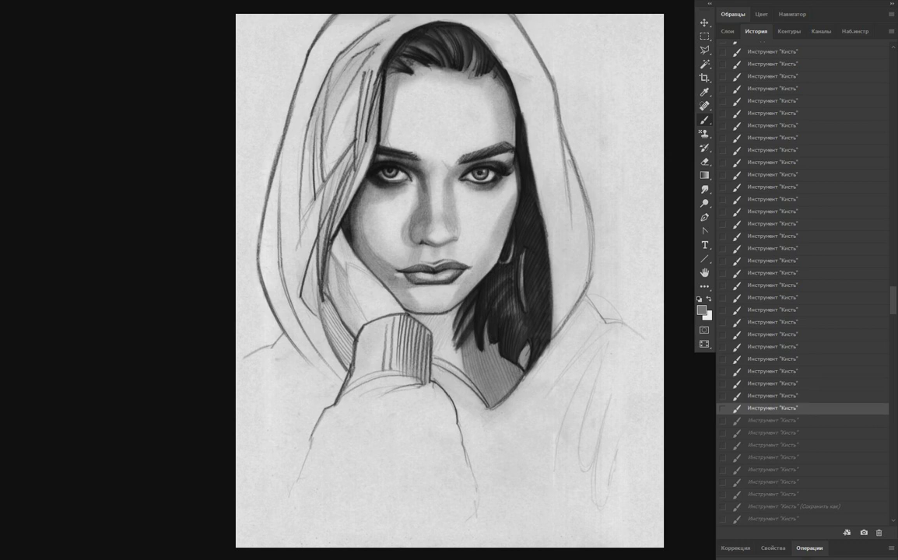
{"action": "key", "text": "ctrl+shift+z"}
Replay the remaining hair strokes past the saved state and the first hood strokes.
{"action": "key", "text": "ctrl+shift+z"}
{"action": "key", "text": "ctrl+shift+z"}
{"action": "key", "text": "ctrl+shift+z"}
{"action": "key", "text": "ctrl+shift+z"}
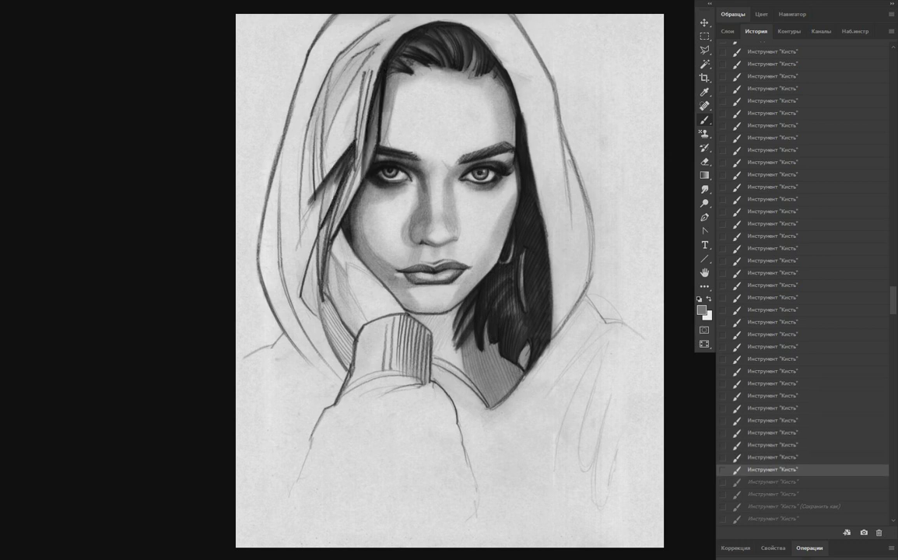
{"action": "key", "text": "ctrl+shift+z"}
{"action": "key", "text": "ctrl+shift+z"}
{"action": "key", "text": "ctrl+shift+z"}
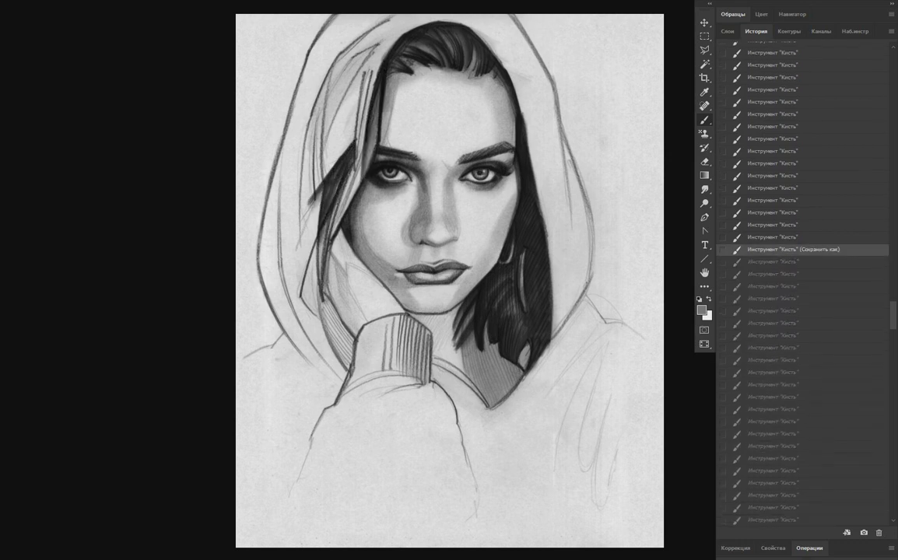
{"action": "key", "text": "ctrl+shift+z"}
{"action": "key", "text": "ctrl+shift+z"}
{"action": "key", "text": "ctrl+shift+z"}
{"action": "key", "text": "ctrl+shift+z"}
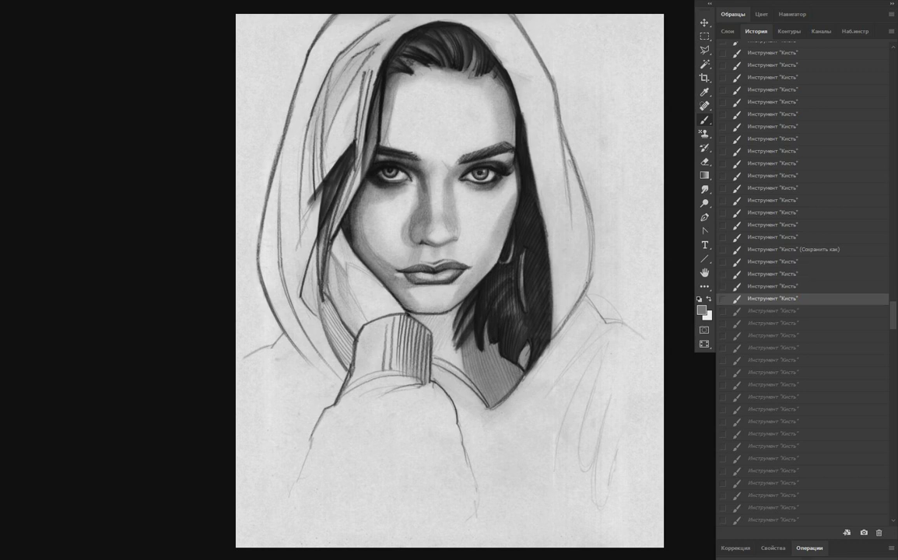
{"action": "key", "text": "ctrl+shift+z"}
{"action": "key", "text": "ctrl+shift+z"}
{"action": "key", "text": "ctrl+shift+z"}
{"action": "key", "text": "ctrl+shift+z"}
{"action": "key", "text": "ctrl+shift+z"}
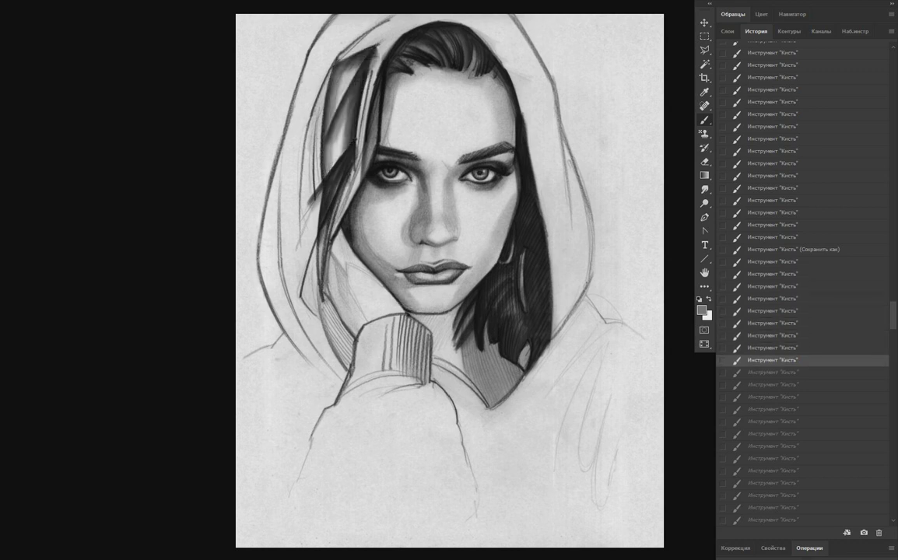
{"action": "key", "text": "ctrl+shift+z"}
{"action": "key", "text": "ctrl+shift+z"}
{"action": "key", "text": "ctrl+shift+z"}
{"action": "key", "text": "ctrl+shift+z"}
{"action": "key", "text": "ctrl+shift+z"}
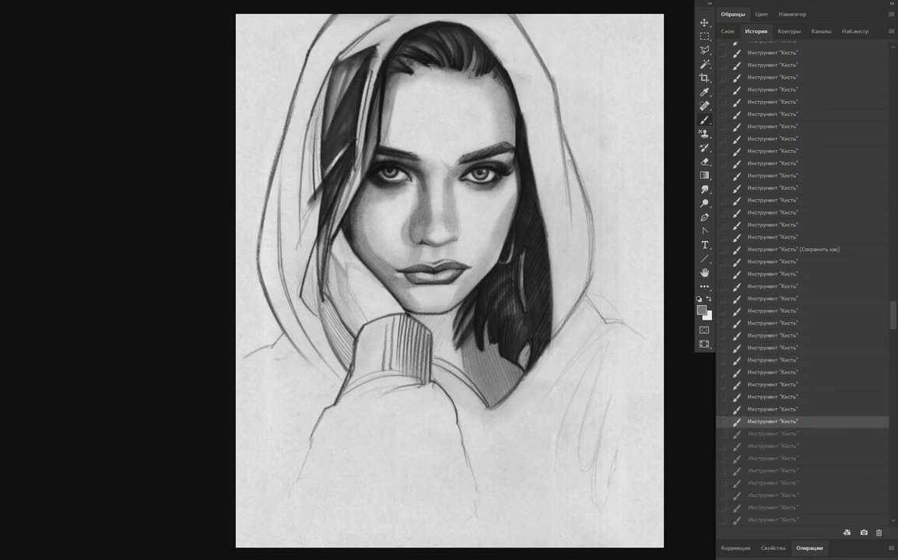
{"action": "key", "text": "ctrl+shift+z"}
{"action": "key", "text": "ctrl+shift+z"}
{"action": "key", "text": "ctrl+shift+z"}
{"action": "key", "text": "ctrl+shift+z"}
{"action": "key", "text": "ctrl+shift+z"}
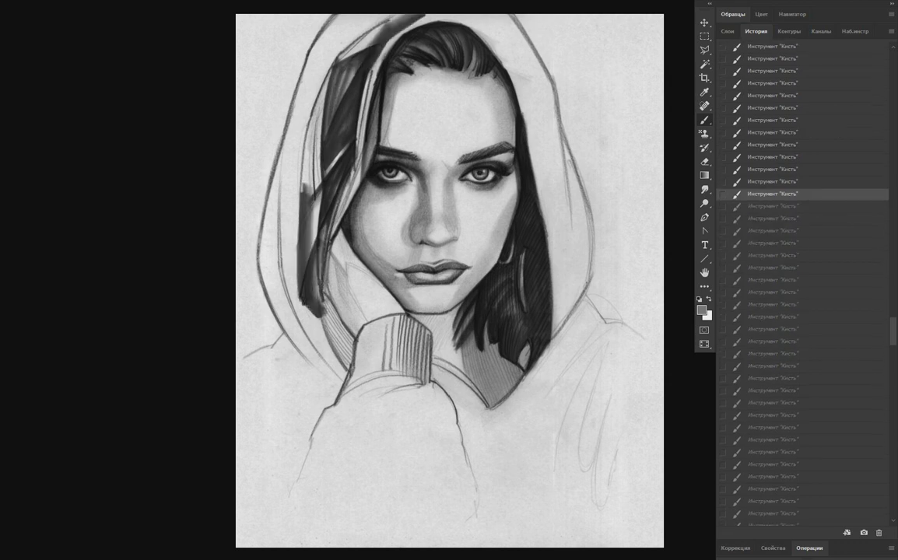
{"action": "key", "text": "ctrl+shift+z"}
{"action": "key", "text": "ctrl+shift+z"}
{"action": "key", "text": "ctrl+shift+z"}
{"action": "key", "text": "ctrl+shift+z"}
{"action": "key", "text": "ctrl+shift+z"}
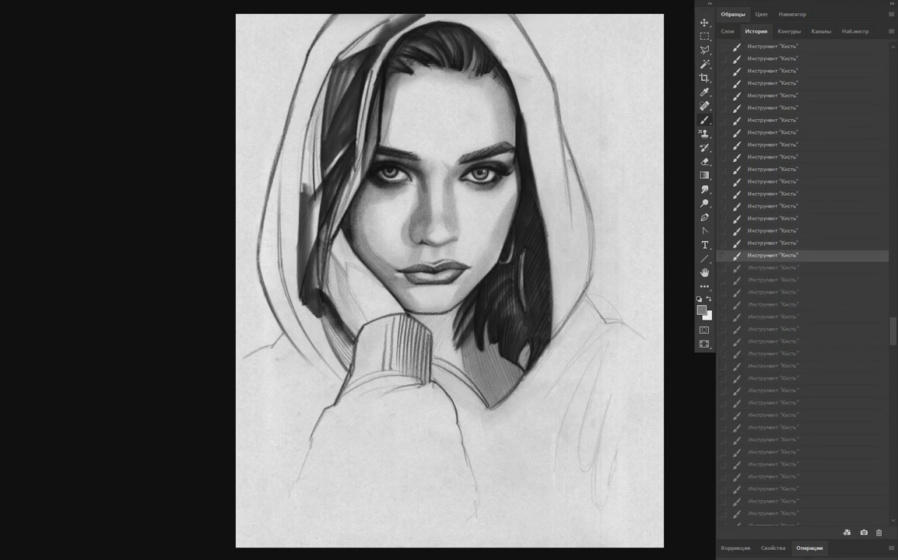
{"action": "key", "text": "ctrl+shift+z"}
{"action": "key", "text": "ctrl+shift+z"}
{"action": "key", "text": "ctrl+shift+z"}
{"action": "key", "text": "ctrl+shift+z"}
{"action": "key", "text": "ctrl+shift+z"}
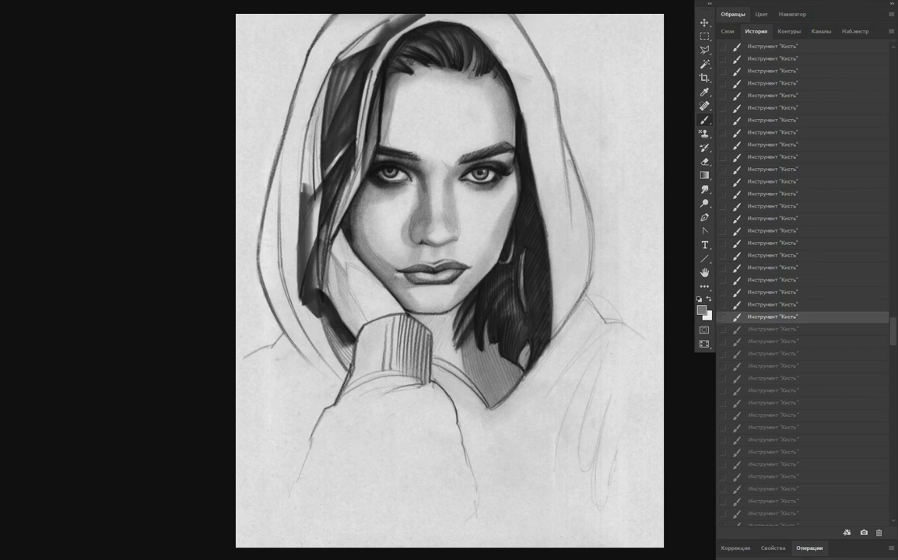
Continue redoing dark shading along the hood's inner rim and left edge.
{"action": "key", "text": "ctrl+shift+z"}
{"action": "key", "text": "ctrl+shift+z"}
{"action": "key", "text": "ctrl+shift+z"}
{"action": "key", "text": "ctrl+shift+z"}
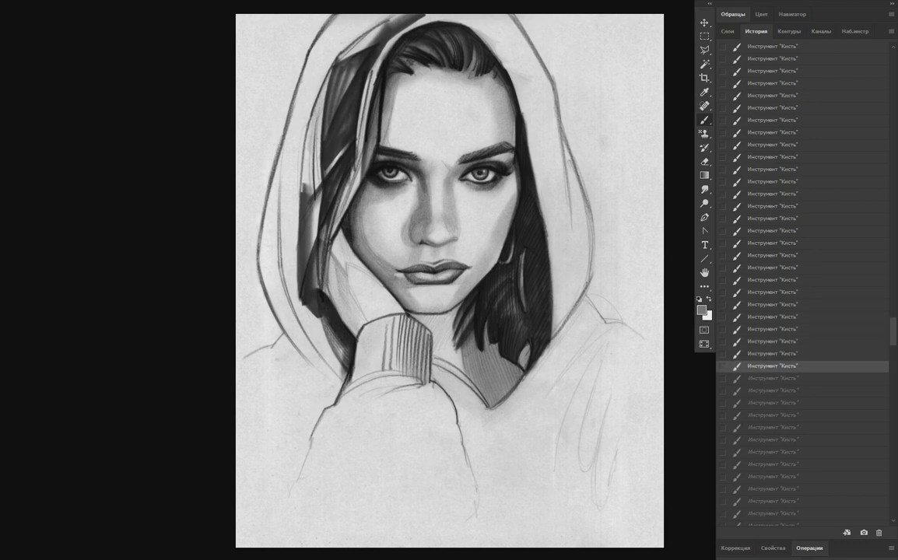
{"action": "key", "text": "ctrl+shift+z"}
{"action": "key", "text": "ctrl+shift+z"}
{"action": "key", "text": "ctrl+shift+z"}
{"action": "key", "text": "ctrl+shift+z"}
{"action": "key", "text": "ctrl+shift+z"}
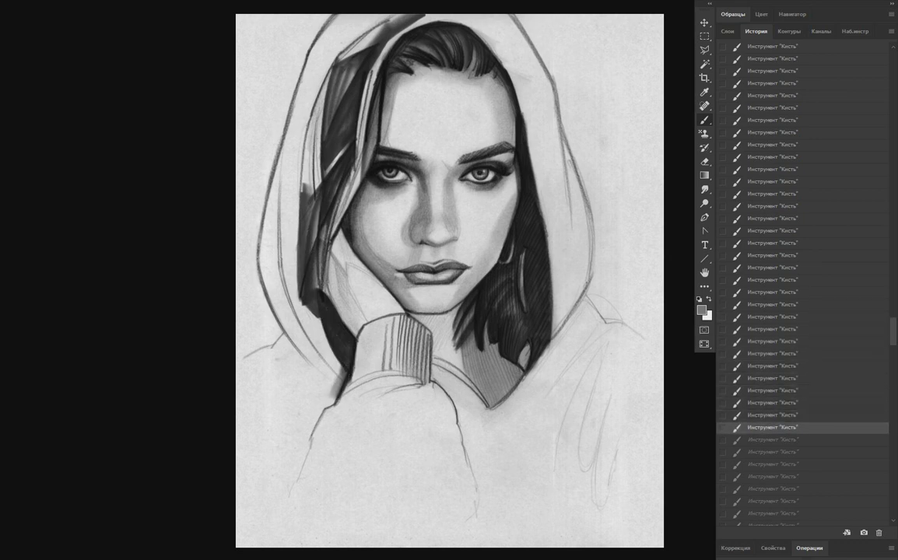
{"action": "key", "text": "ctrl+shift+z"}
{"action": "scroll", "coordinate": [801, 280], "scroll_direction": "down", "scroll_amount": 5}
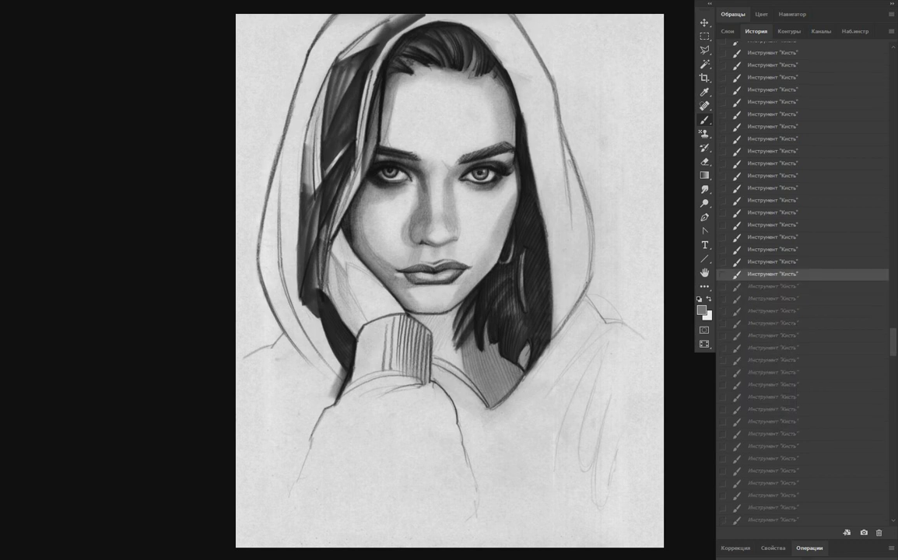
{"action": "key", "text": "ctrl+shift+z"}
{"action": "key", "text": "ctrl+shift+z"}
{"action": "key", "text": "ctrl+shift+z"}
{"action": "key", "text": "ctrl+shift+z"}
{"action": "key", "text": "ctrl+shift+z"}
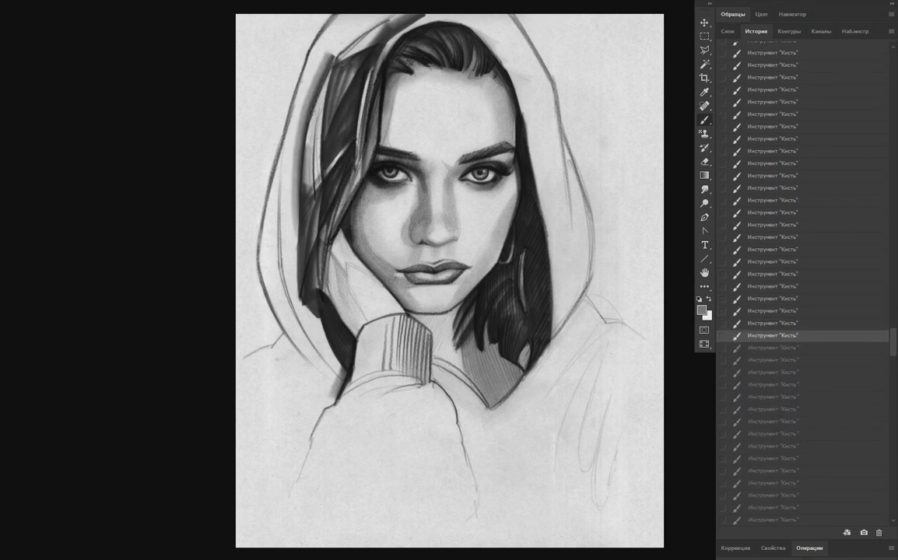
{"action": "key", "text": "ctrl+shift+z"}
{"action": "key", "text": "ctrl+shift+z"}
{"action": "key", "text": "ctrl+shift+z"}
{"action": "key", "text": "ctrl+shift+z"}
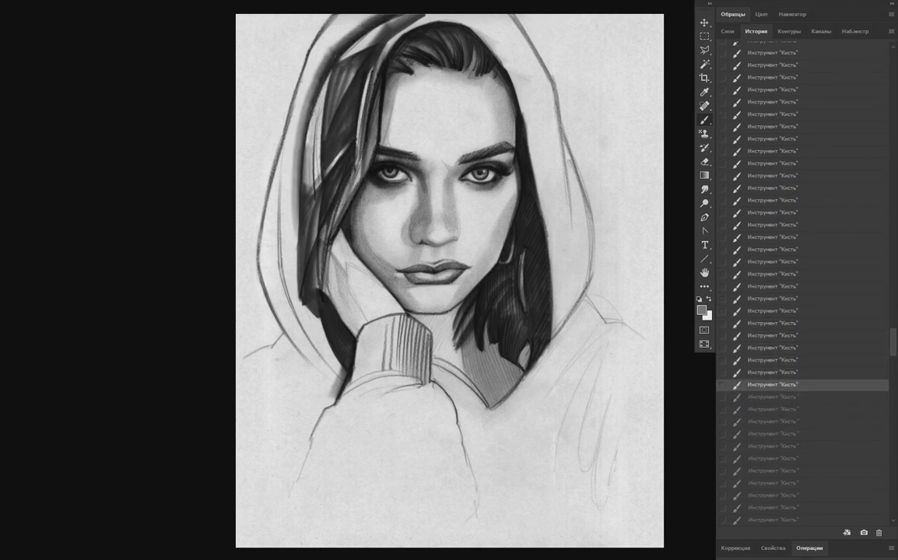
{"action": "key", "text": "ctrl+shift+z"}
{"action": "key", "text": "ctrl+shift+z"}
{"action": "key", "text": "ctrl+shift+z"}
{"action": "key", "text": "ctrl+shift+z"}
{"action": "key", "text": "ctrl+shift+z"}
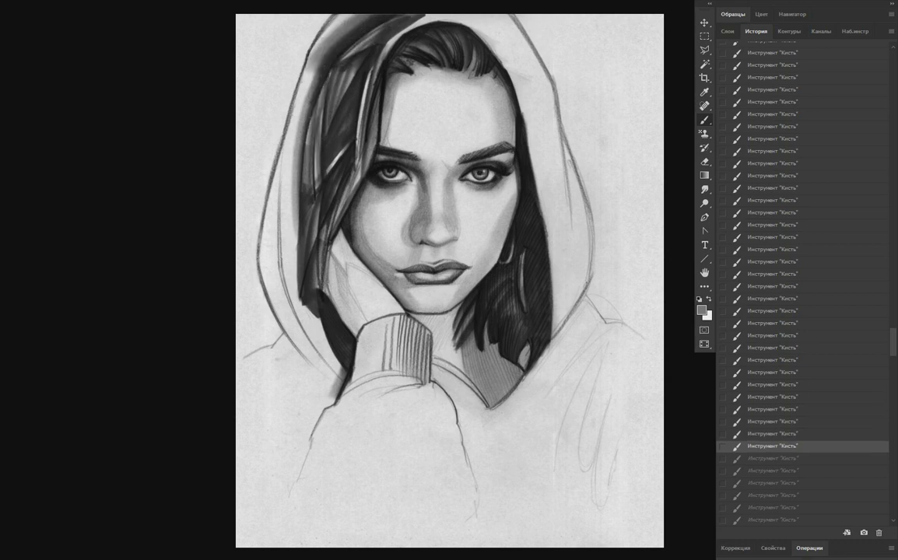
{"action": "key", "text": "ctrl+shift+z"}
{"action": "key", "text": "ctrl+shift+z"}
{"action": "key", "text": "ctrl+shift+z"}
{"action": "key", "text": "ctrl+shift+z"}
{"action": "key", "text": "ctrl+shift+z"}
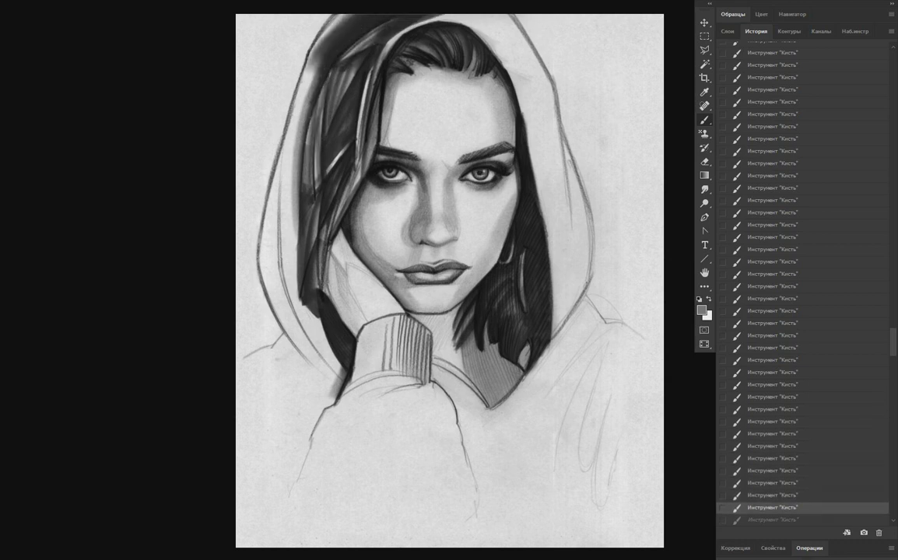
{"action": "key", "text": "ctrl+alt+z"}
{"action": "key", "text": "ctrl+alt+z"}
{"action": "key", "text": "ctrl+alt+z"}
{"action": "key", "text": "ctrl+shift+z"}
{"action": "key", "text": "ctrl+shift+z"}
{"action": "key", "text": "ctrl+shift+z"}
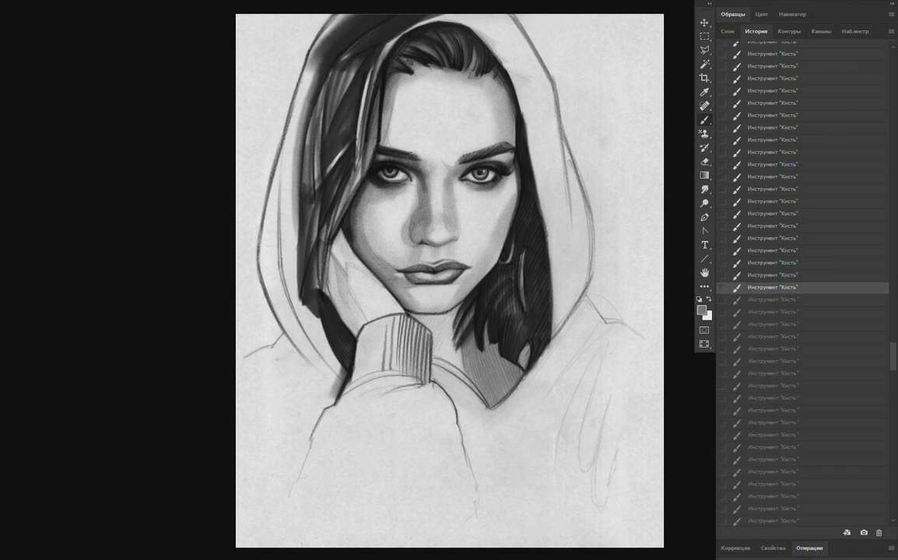
{"action": "key", "text": "ctrl+shift+z"}
{"action": "key", "text": "ctrl+shift+z"}
{"action": "key", "text": "ctrl+shift+z"}
{"action": "key", "text": "ctrl+shift+z"}
{"action": "key", "text": "ctrl+shift+z"}
{"action": "key", "text": "ctrl+shift+z"}
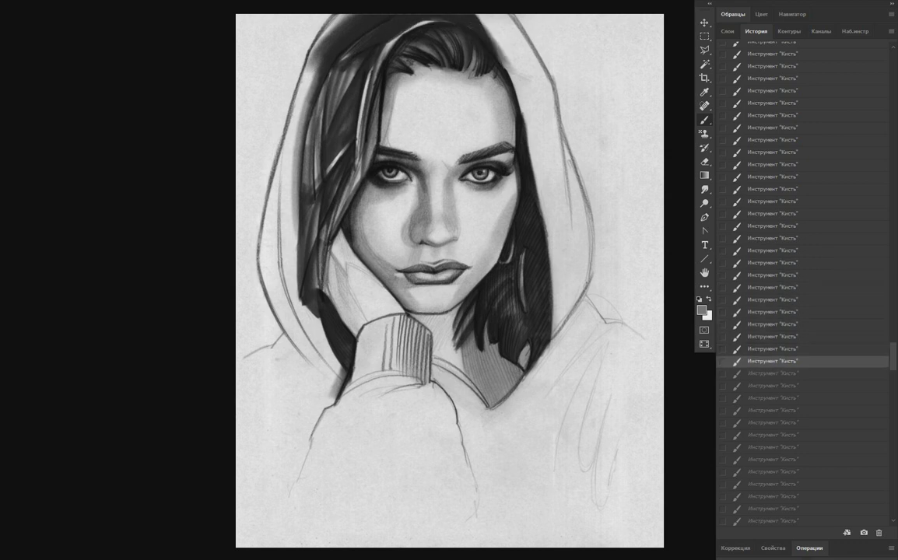
{"action": "key", "text": "ctrl+shift+z"}
{"action": "key", "text": "ctrl+shift+z"}
Replay the hood edge and dark collar strokes.
{"action": "key", "text": "ctrl+shift+z"}
{"action": "key", "text": "ctrl+shift+z"}
{"action": "key", "text": "ctrl+shift+z"}
{"action": "key", "text": "ctrl+shift+z"}
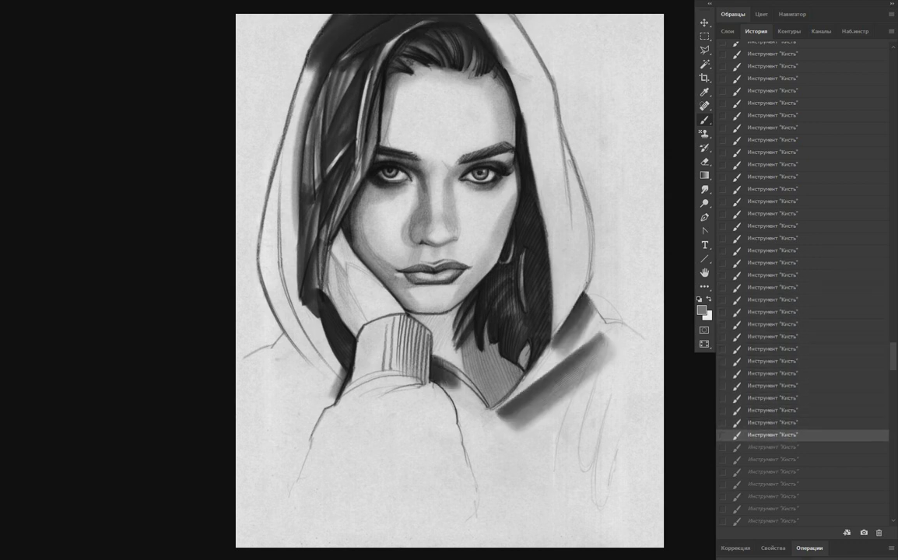
{"action": "key", "text": "ctrl+shift+z"}
{"action": "key", "text": "ctrl+shift+z"}
{"action": "key", "text": "ctrl+shift+z"}
{"action": "key", "text": "ctrl+shift+z"}
{"action": "key", "text": "ctrl+shift+z"}
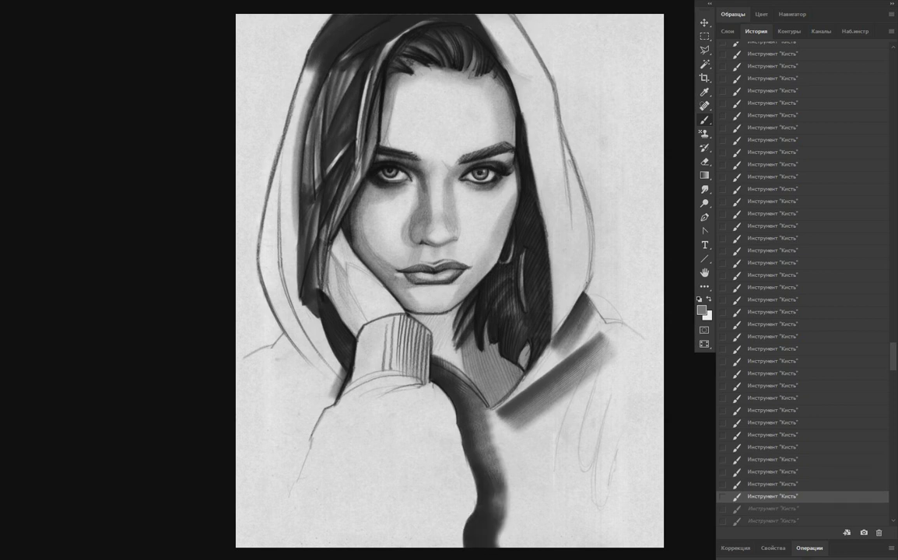
{"action": "key", "text": "ctrl+shift+z"}
{"action": "key", "text": "ctrl+shift+z"}
{"action": "key", "text": "ctrl+shift+z"}
{"action": "key", "text": "ctrl+shift+z"}
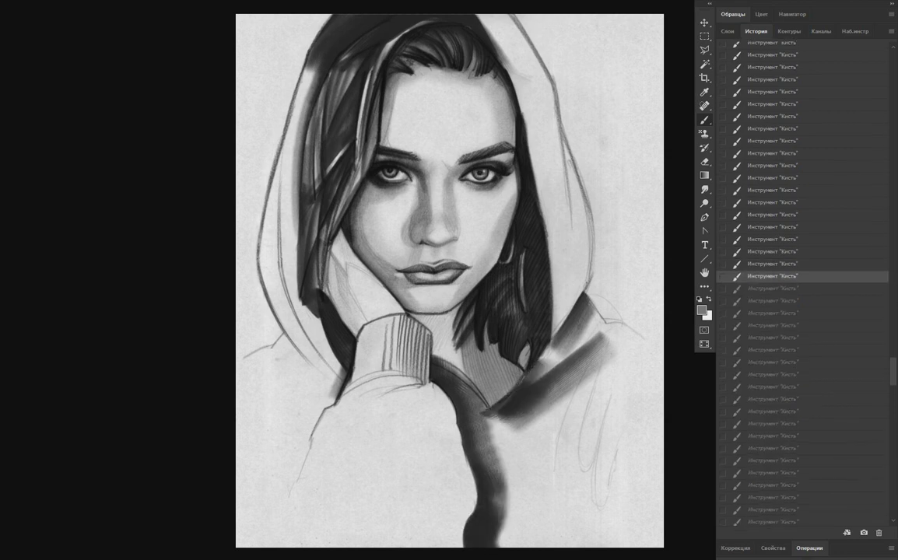
{"action": "key", "text": "ctrl+shift+z"}
{"action": "key", "text": "ctrl+shift+z"}
{"action": "key", "text": "ctrl+shift+z"}
{"action": "key", "text": "ctrl+shift+z"}
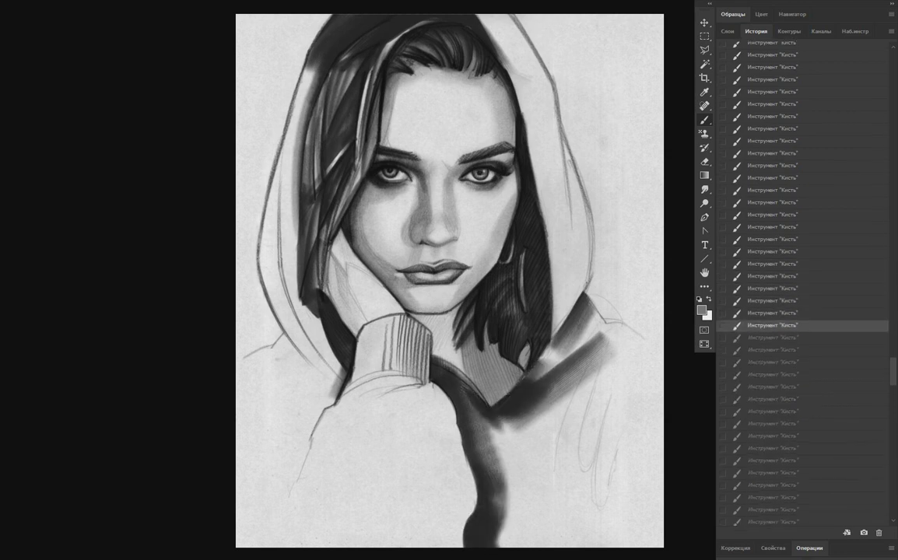
{"action": "key", "text": "ctrl+shift+z"}
{"action": "key", "text": "ctrl+shift+z"}
{"action": "key", "text": "ctrl+shift+z"}
{"action": "key", "text": "ctrl+shift+z"}
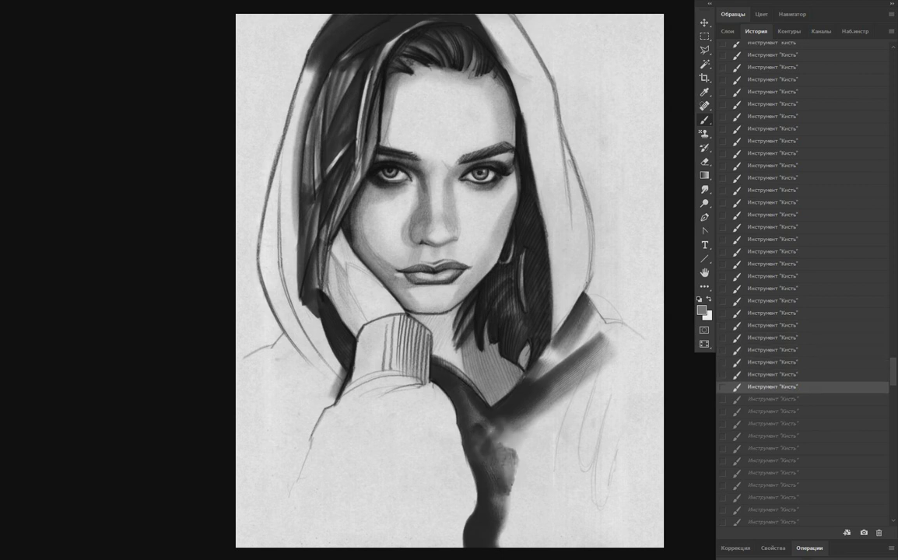
{"action": "key", "text": "ctrl+shift+z"}
{"action": "key", "text": "ctrl+shift+z"}
{"action": "key", "text": "ctrl+shift+z"}
{"action": "key", "text": "ctrl+shift+z"}
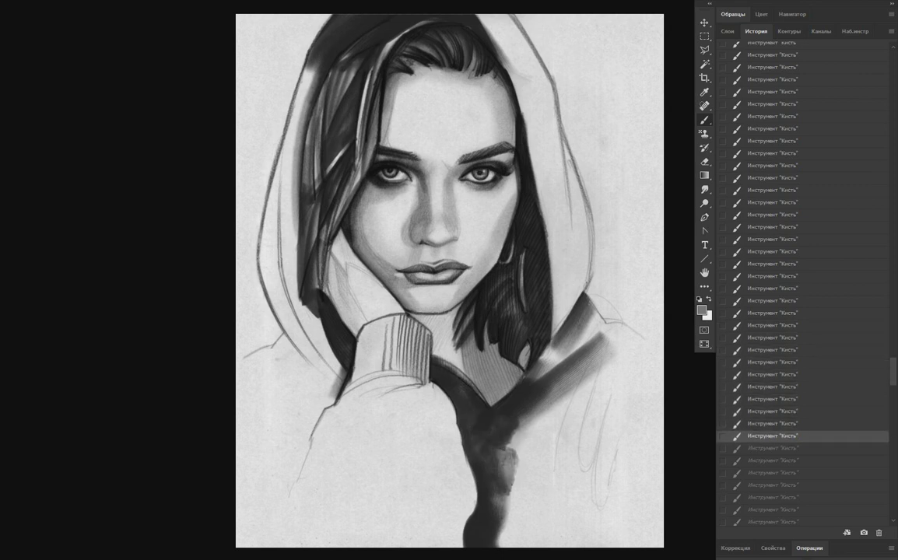
{"action": "key", "text": "ctrl+shift+z"}
{"action": "key", "text": "ctrl+shift+z"}
{"action": "key", "text": "ctrl+shift+z"}
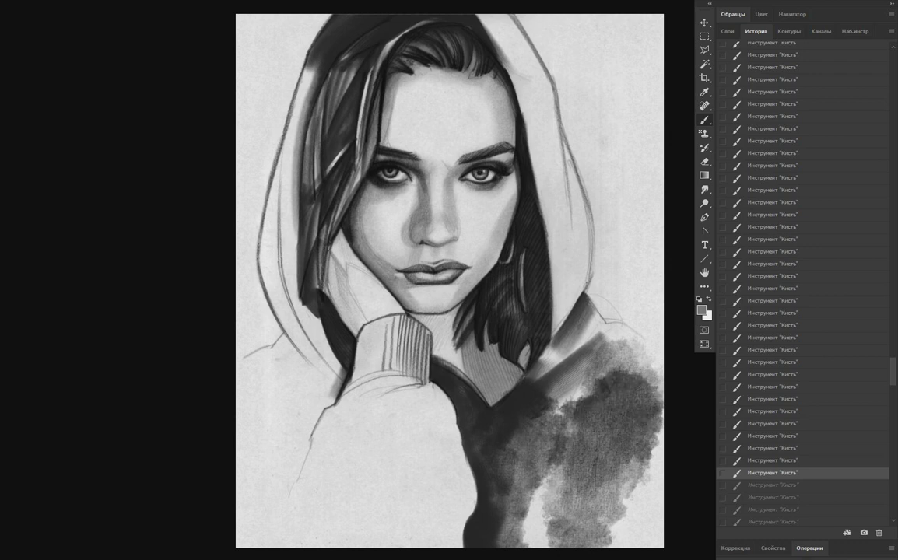
{"action": "key", "text": "ctrl+shift+z"}
{"action": "key", "text": "ctrl+shift+z"}
Replay the final collar stroke and the large ink wash on the left sleeve.
{"action": "key", "text": "ctrl+shift+z"}
{"action": "key", "text": "ctrl+shift+z"}
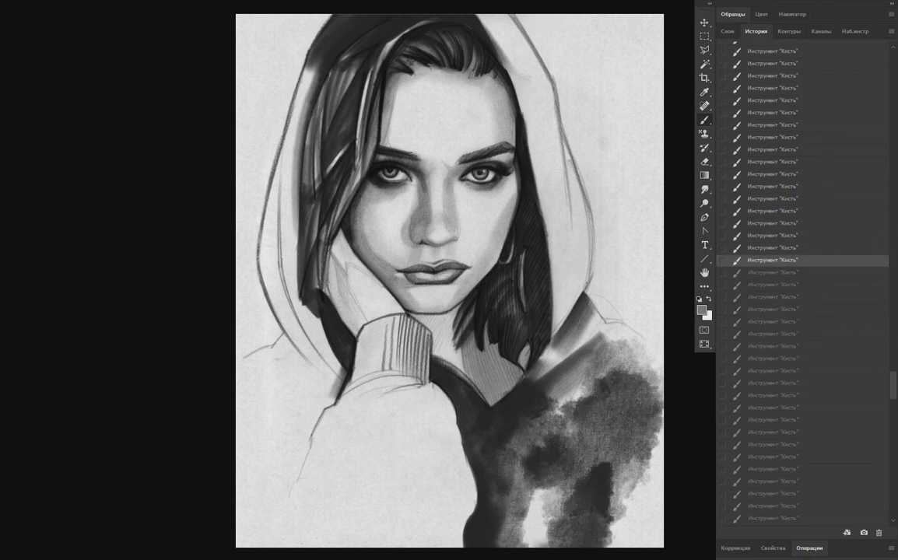
{"action": "key", "text": "ctrl+shift+z"}
{"action": "key", "text": "ctrl+shift+z"}
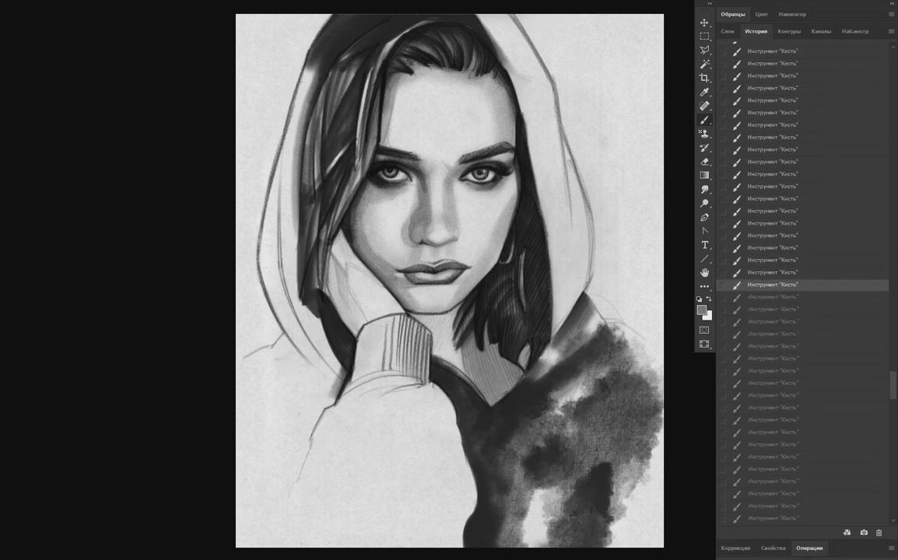
{"action": "key", "text": "ctrl+shift+z"}
{"action": "key", "text": "ctrl+shift+z"}
{"action": "key", "text": "ctrl+shift+z"}
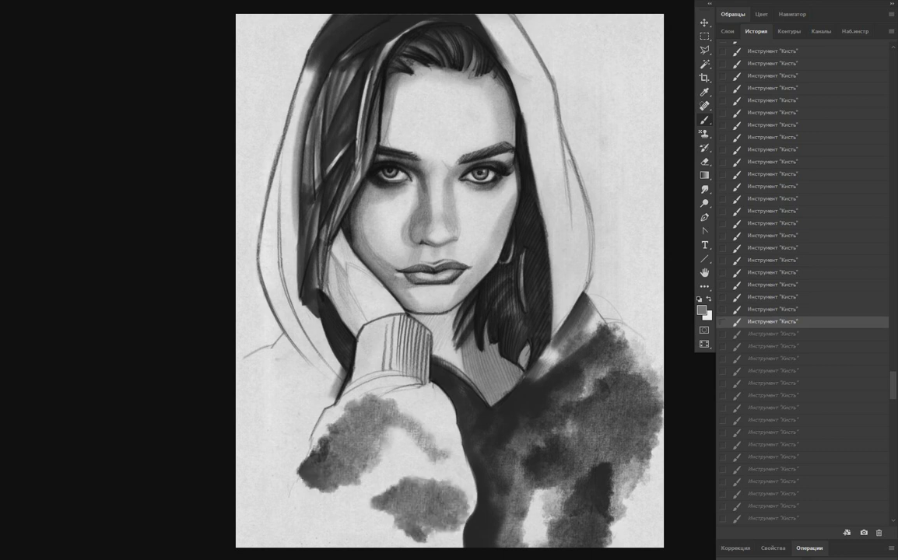
Replay dark washes on the lower-left sleeve and left shoulder, briefly stepping back.
{"action": "key", "text": "ctrl+shift+z"}
{"action": "key", "text": "ctrl+shift+z"}
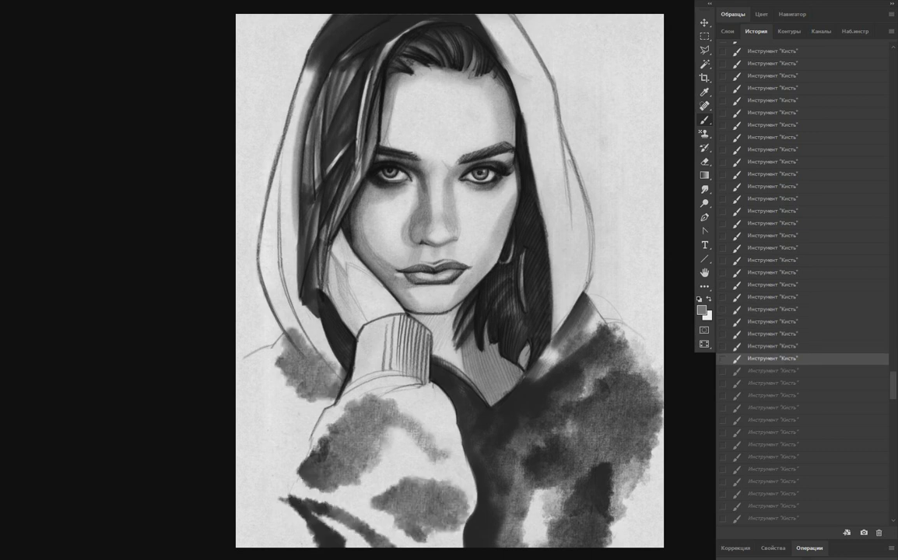
{"action": "key", "text": "ctrl+shift+z"}
{"action": "key", "text": "ctrl+shift+z"}
{"action": "key", "text": "ctrl+shift+z"}
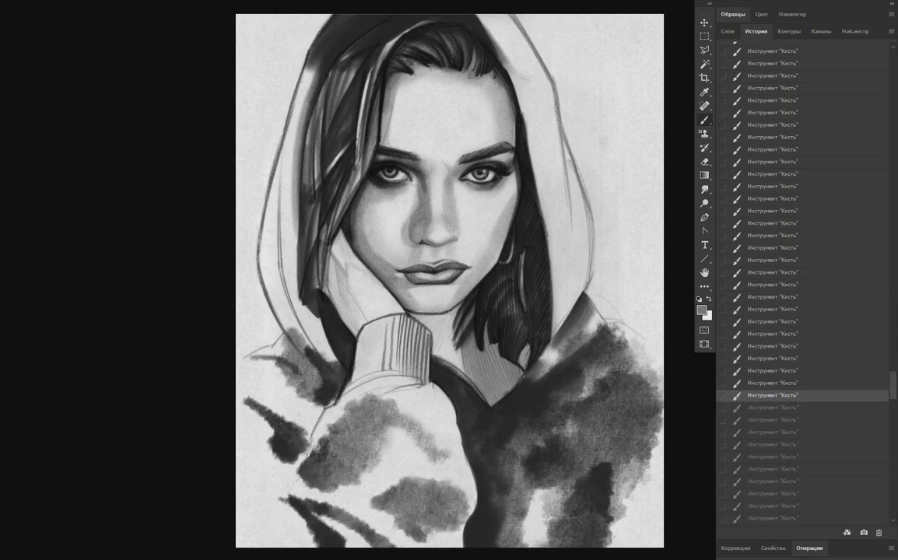
{"action": "key", "text": "ctrl+shift+z"}
{"action": "key", "text": "ctrl+shift+z"}
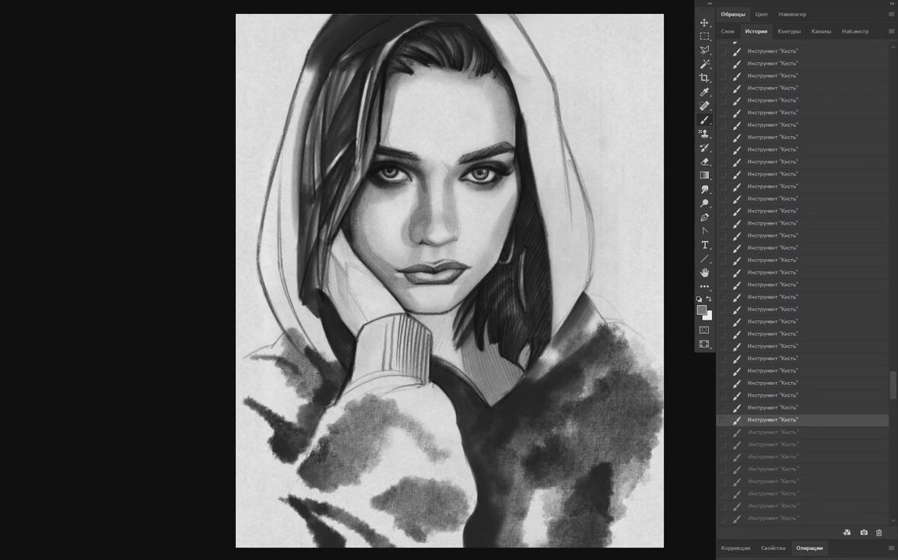
{"action": "key", "text": "ctrl+shift+z"}
{"action": "key", "text": "ctrl+shift+z"}
{"action": "key", "text": "ctrl+shift+z"}
{"action": "key", "text": "ctrl+shift+z"}
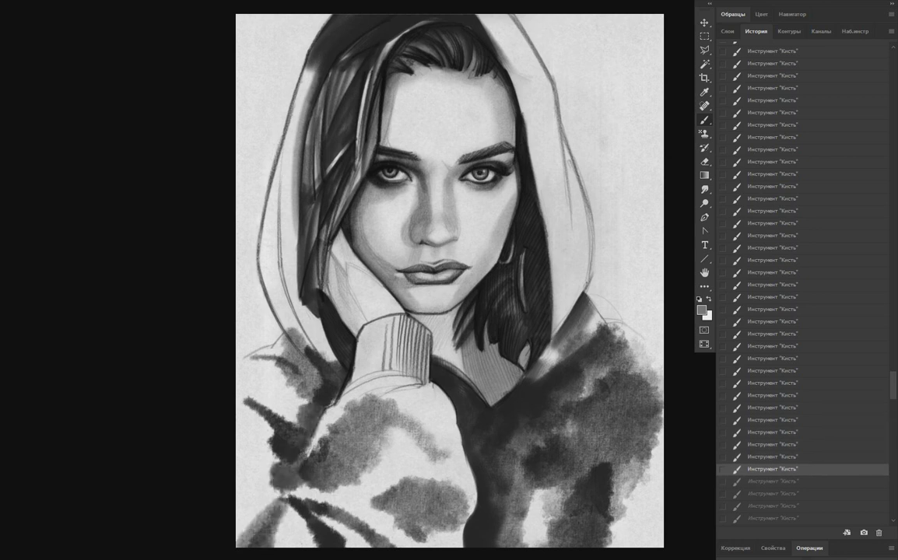
{"action": "key", "text": "ctrl+alt+z"}
{"action": "key", "text": "ctrl+alt+z"}
{"action": "key", "text": "ctrl+alt+z"}
{"action": "key", "text": "ctrl+shift+z"}
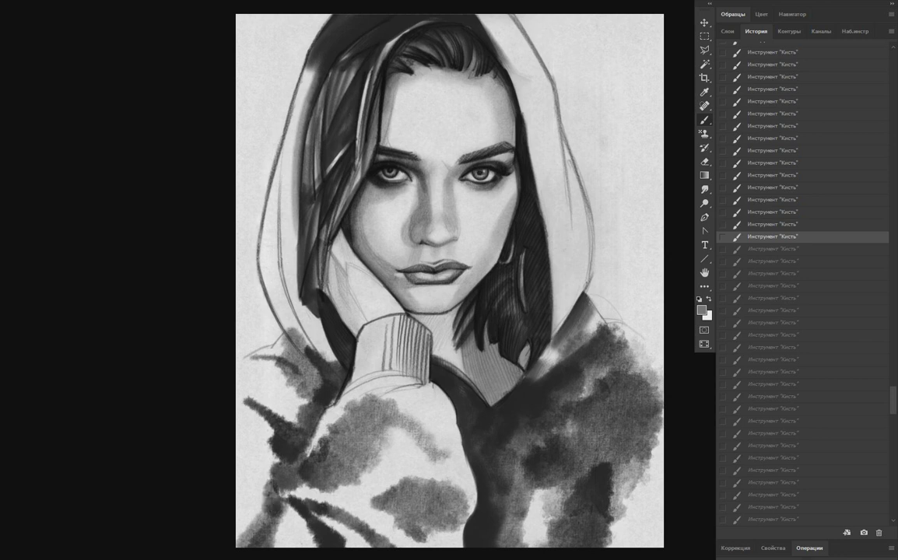
{"action": "key", "text": "ctrl+shift+z"}
{"action": "key", "text": "ctrl+shift+z"}
{"action": "key", "text": "ctrl+shift+z"}
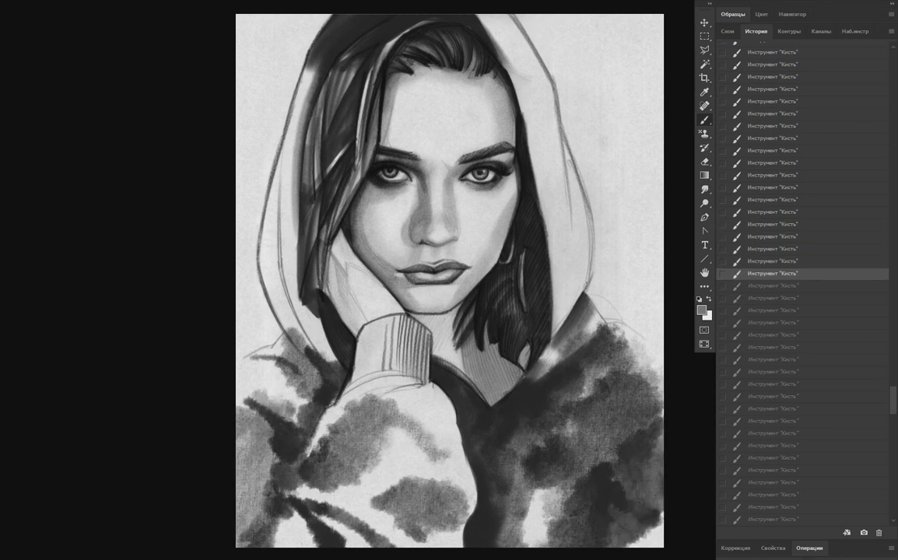
{"action": "key", "text": "ctrl+shift+z"}
Replay the right shoulder washes and remaining strokes up to the last saved brush state.
{"action": "key", "text": "ctrl+shift+z"}
{"action": "key", "text": "ctrl+shift+z"}
{"action": "key", "text": "ctrl+shift+z"}
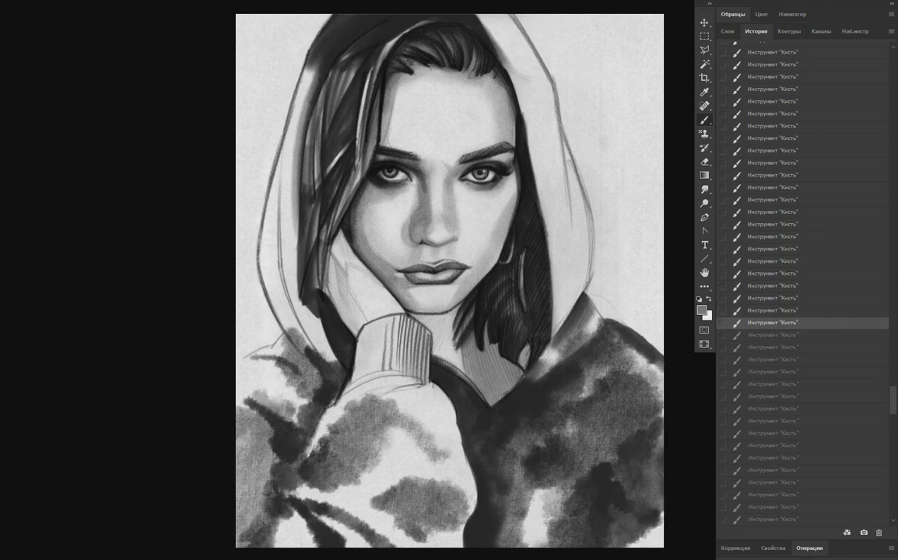
{"action": "key", "text": "ctrl+shift+z"}
{"action": "key", "text": "ctrl+shift+z"}
{"action": "key", "text": "ctrl+shift+z"}
{"action": "key", "text": "ctrl+shift+z"}
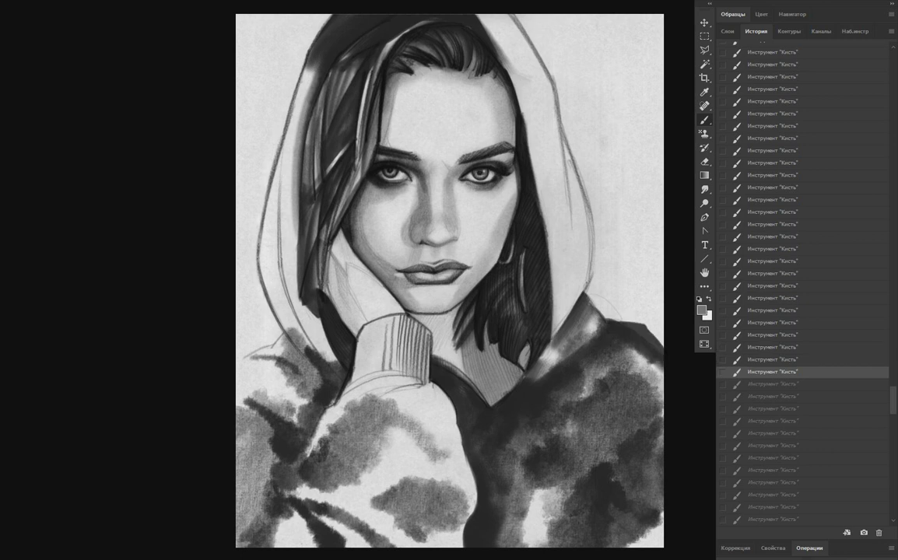
{"action": "key", "text": "ctrl+shift+z"}
{"action": "key", "text": "ctrl+shift+z"}
{"action": "key", "text": "ctrl+shift+z"}
{"action": "key", "text": "ctrl+shift+z"}
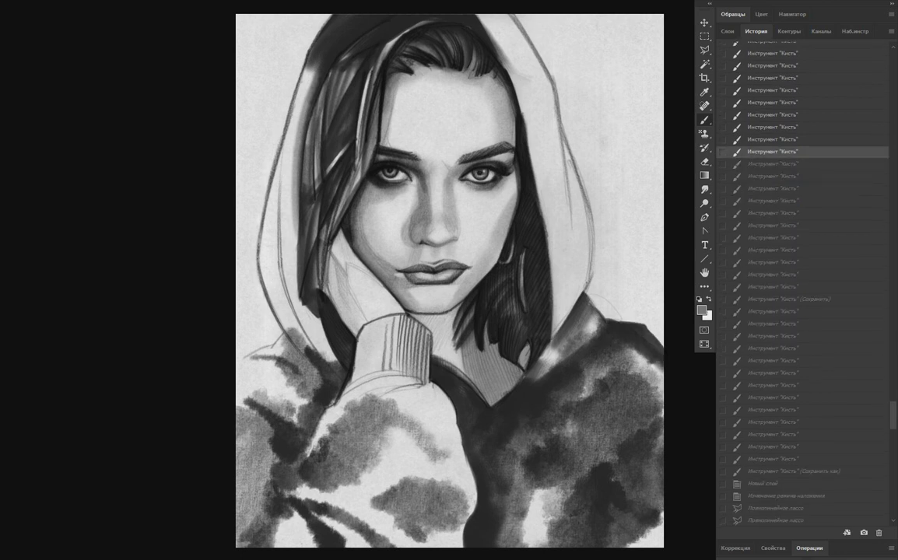
{"action": "key", "text": "ctrl+shift+z"}
{"action": "key", "text": "ctrl+shift+z"}
{"action": "key", "text": "ctrl+shift+z"}
{"action": "key", "text": "ctrl+shift+z"}
{"action": "key", "text": "ctrl+shift+z"}
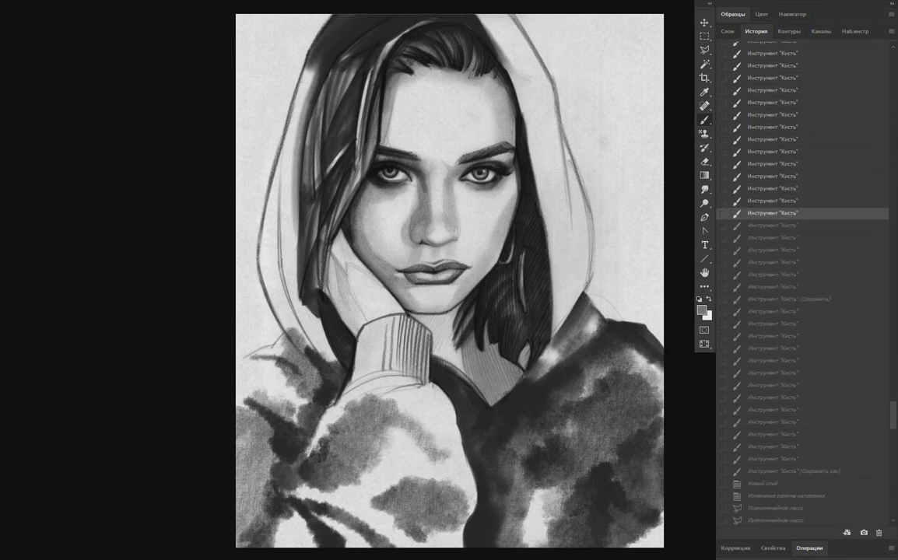
{"action": "key", "text": "ctrl+shift+z"}
{"action": "key", "text": "ctrl+shift+z"}
{"action": "key", "text": "ctrl+shift+z"}
{"action": "key", "text": "ctrl+shift+z"}
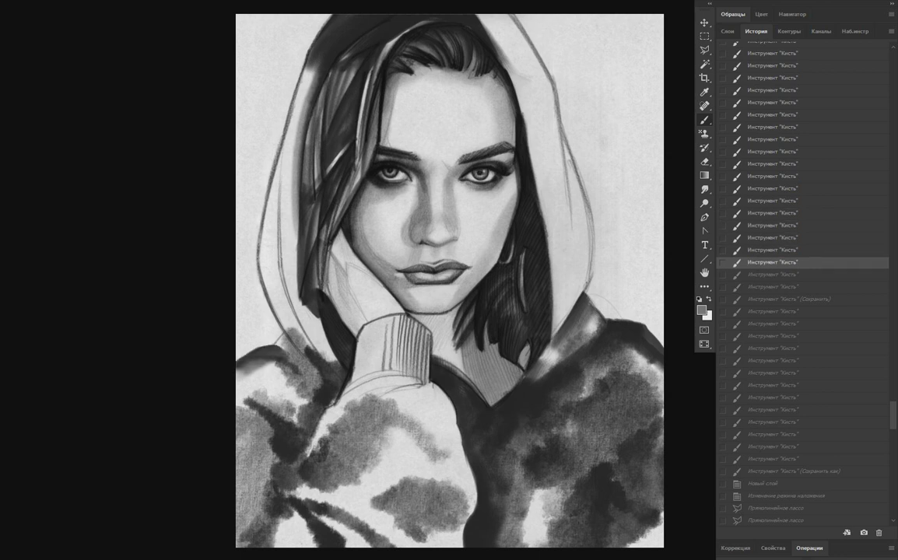
{"action": "key", "text": "ctrl+shift+z"}
{"action": "key", "text": "ctrl+shift+z"}
{"action": "key", "text": "ctrl+shift+z"}
{"action": "key", "text": "ctrl+shift+z"}
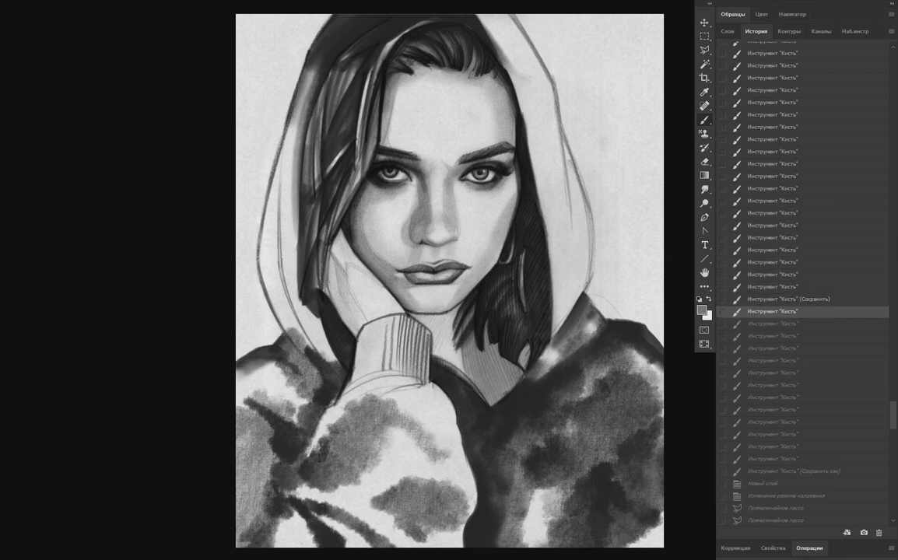
{"action": "key", "text": "ctrl+shift+z"}
{"action": "key", "text": "ctrl+shift+z"}
{"action": "key", "text": "ctrl+shift+z"}
{"action": "key", "text": "ctrl+shift+z"}
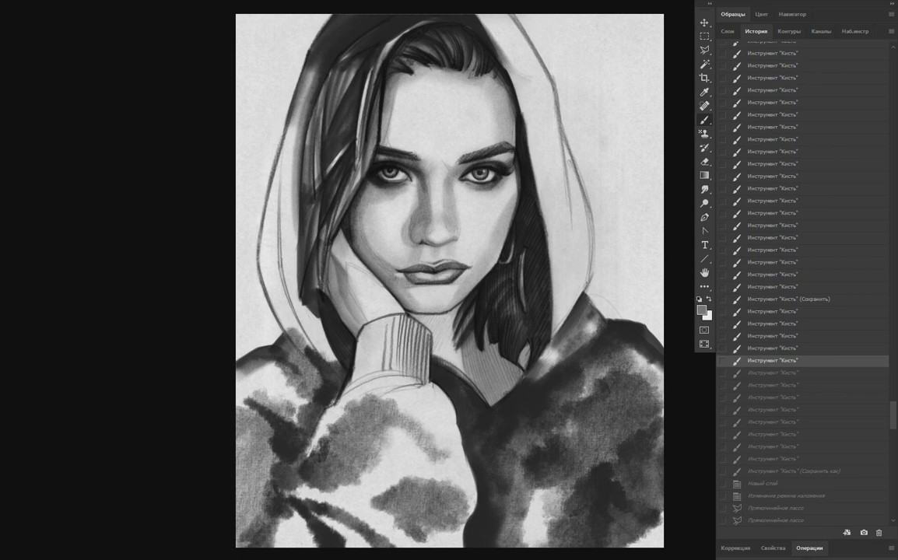
{"action": "key", "text": "ctrl+shift+z"}
{"action": "key", "text": "ctrl+shift+z"}
{"action": "key", "text": "ctrl+shift+z"}
{"action": "key", "text": "ctrl+shift+z"}
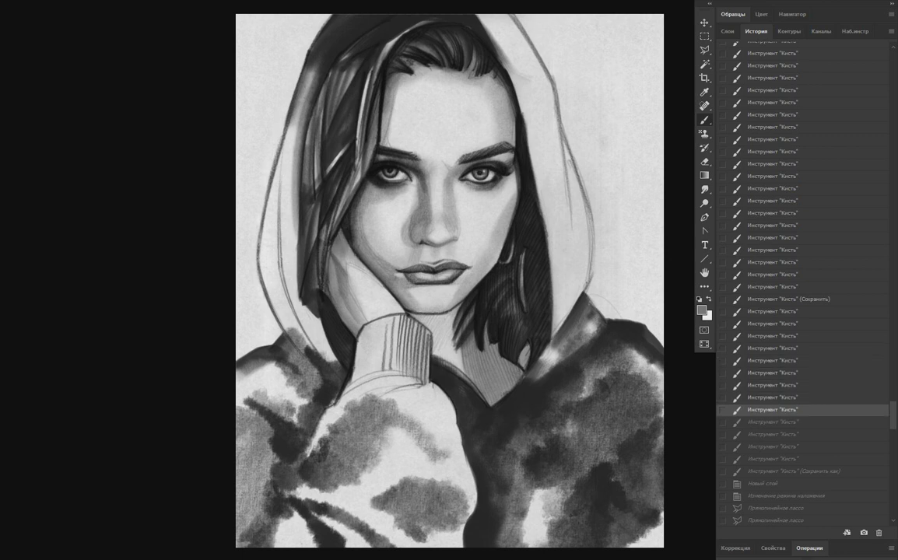
{"action": "key", "text": "ctrl+shift+z"}
{"action": "key", "text": "ctrl+shift+z"}
{"action": "key", "text": "ctrl+shift+z"}
{"action": "key", "text": "ctrl+shift+z"}
{"action": "key", "text": "ctrl+shift+z"}
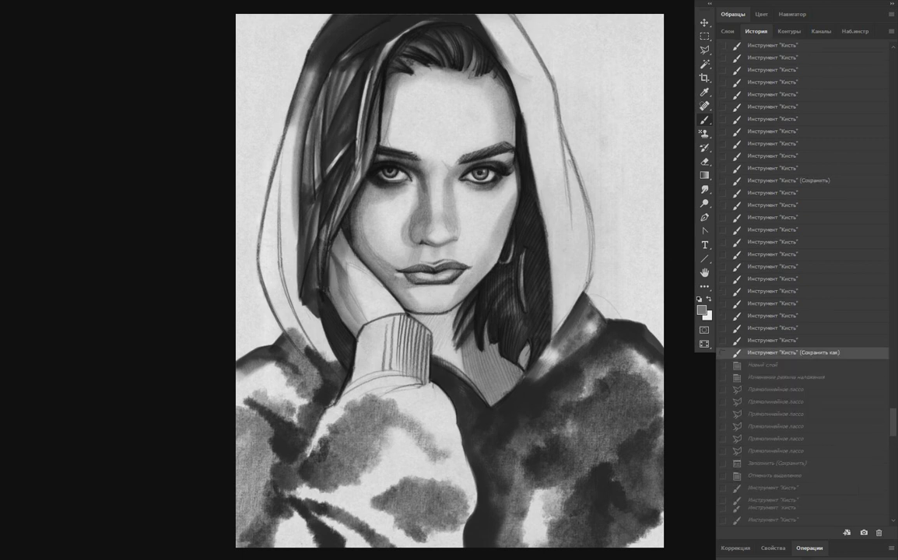
{"action": "scroll", "coordinate": [802, 281], "scroll_direction": "down", "scroll_amount": 7}
Redo the new layer and blend mode, hood-and-garment lasso selection, dark grey fill and deselect.
{"action": "key", "text": "ctrl+shift+z"}
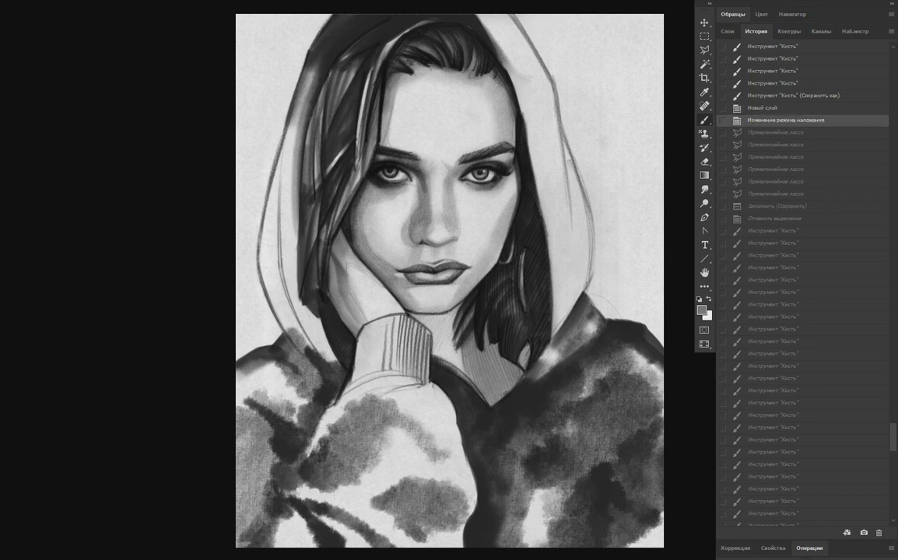
{"action": "key", "text": "ctrl+shift+z"}
{"action": "key", "text": "ctrl+shift+z"}
{"action": "key", "text": "ctrl+shift+z"}
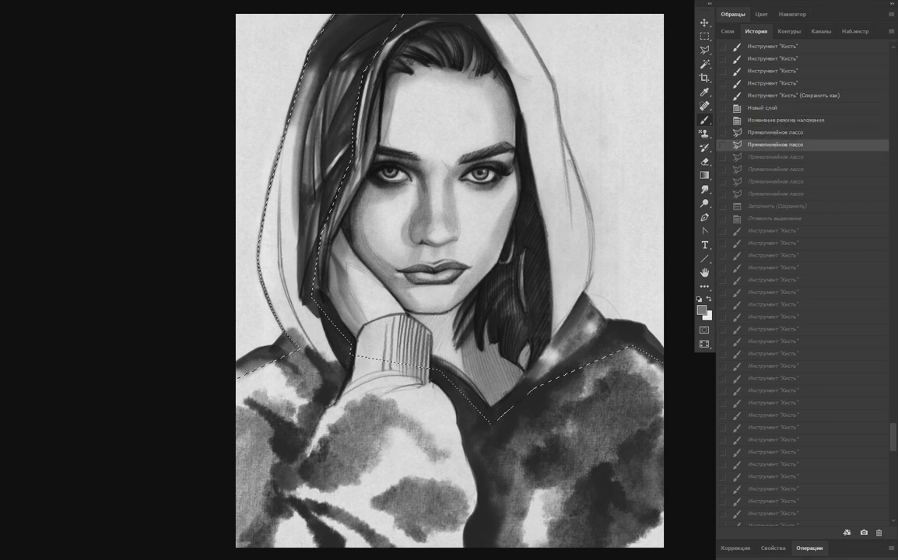
{"action": "key", "text": "ctrl+shift+z"}
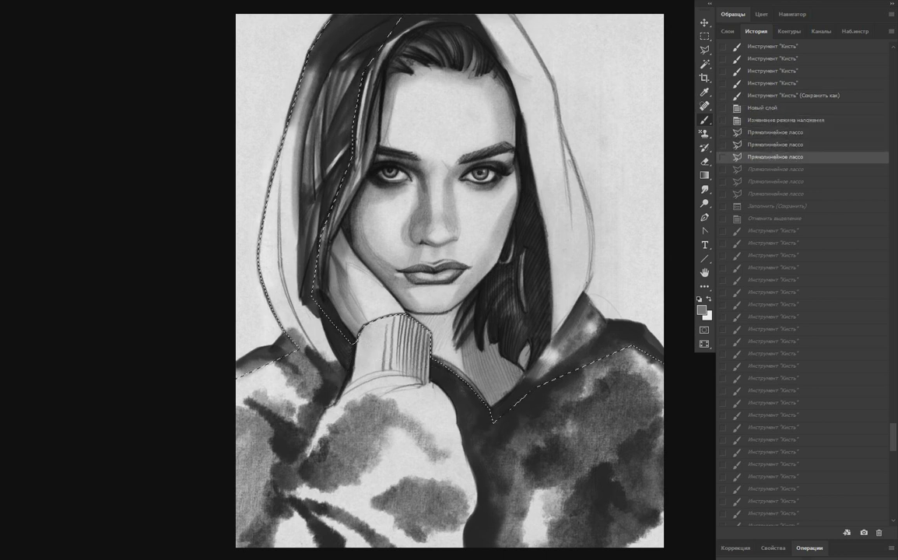
{"action": "key", "text": "ctrl+shift+z"}
{"action": "key", "text": "ctrl+shift+z"}
{"action": "key", "text": "ctrl+shift+z"}
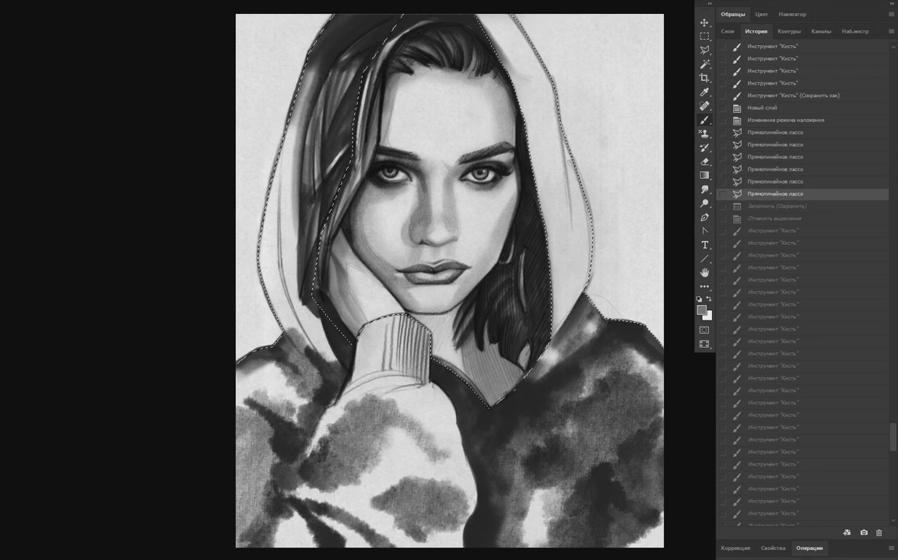
{"action": "key", "text": "ctrl+shift+z"}
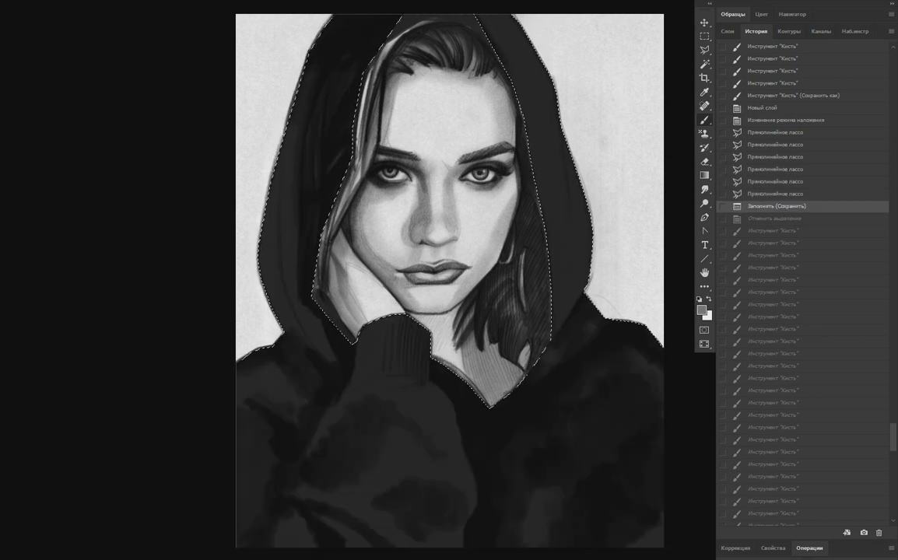
{"action": "key", "text": "ctrl+shift+z"}
{"action": "key", "text": "ctrl+shift+z"}
{"action": "key", "text": "ctrl+shift+z"}
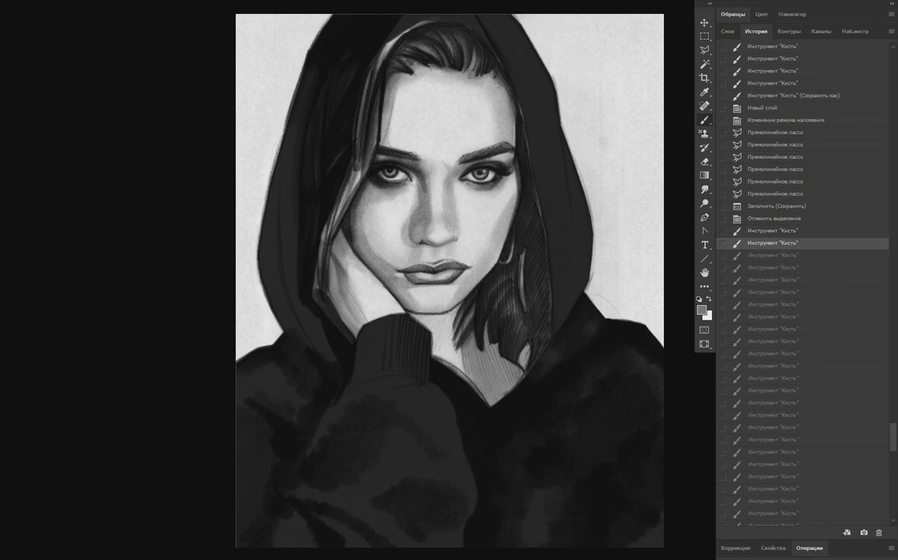
Redo the first batches of Brush Tool strokes darkening the woman's hair inside the hood.
{"action": "key", "text": "ctrl+shift+z"}
{"action": "key", "text": "ctrl+shift+z"}
{"action": "key", "text": "ctrl+shift+z"}
{"action": "key", "text": "ctrl+shift+z"}
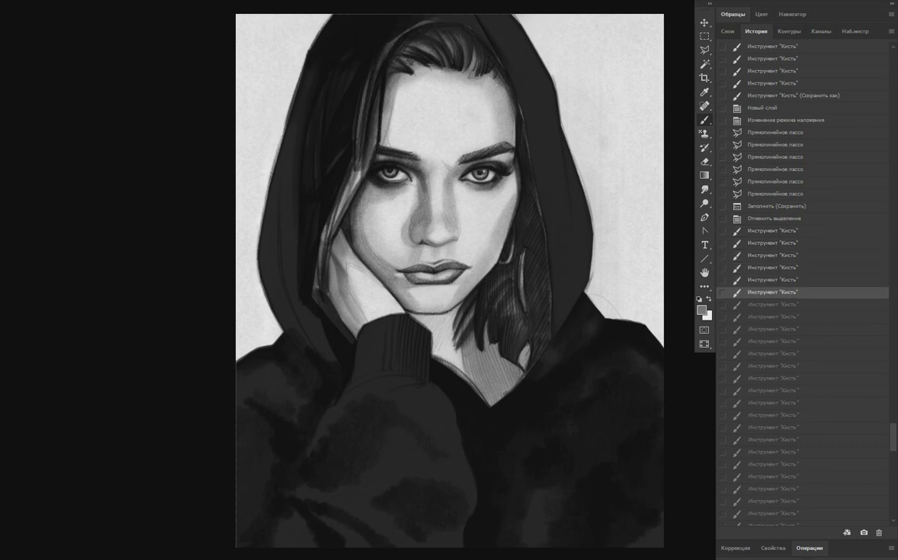
{"action": "key", "text": "ctrl+shift+z"}
{"action": "key", "text": "ctrl+shift+z"}
{"action": "key", "text": "ctrl+shift+z"}
{"action": "key", "text": "ctrl+shift+z"}
{"action": "key", "text": "ctrl+shift+z"}
{"action": "key", "text": "ctrl+shift+z"}
{"action": "key", "text": "ctrl+shift+z"}
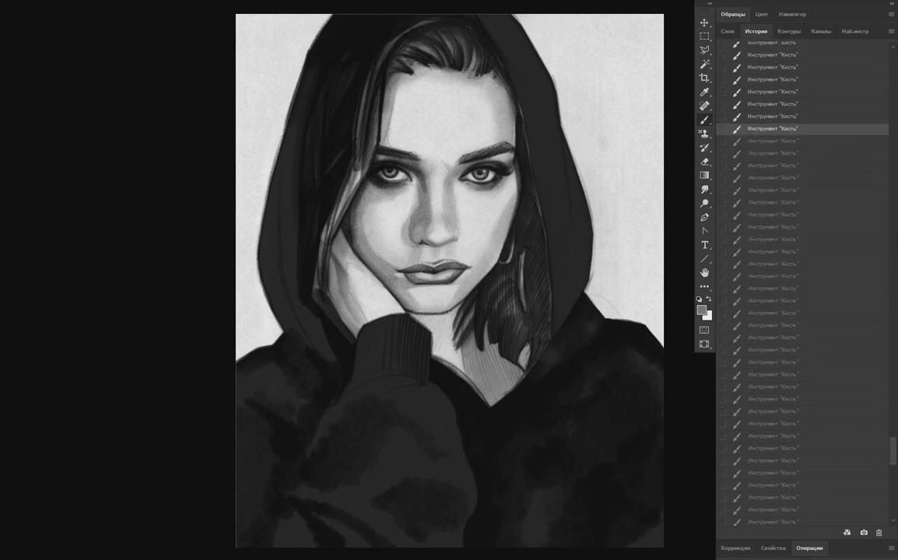
{"action": "key", "text": "ctrl+shift+z"}
{"action": "key", "text": "ctrl+shift+z"}
{"action": "key", "text": "ctrl+shift+z"}
{"action": "key", "text": "ctrl+shift+z"}
{"action": "key", "text": "ctrl+shift+z"}
{"action": "key", "text": "ctrl+shift+z"}
{"action": "key", "text": "ctrl+shift+z"}
{"action": "key", "text": "ctrl+shift+z"}
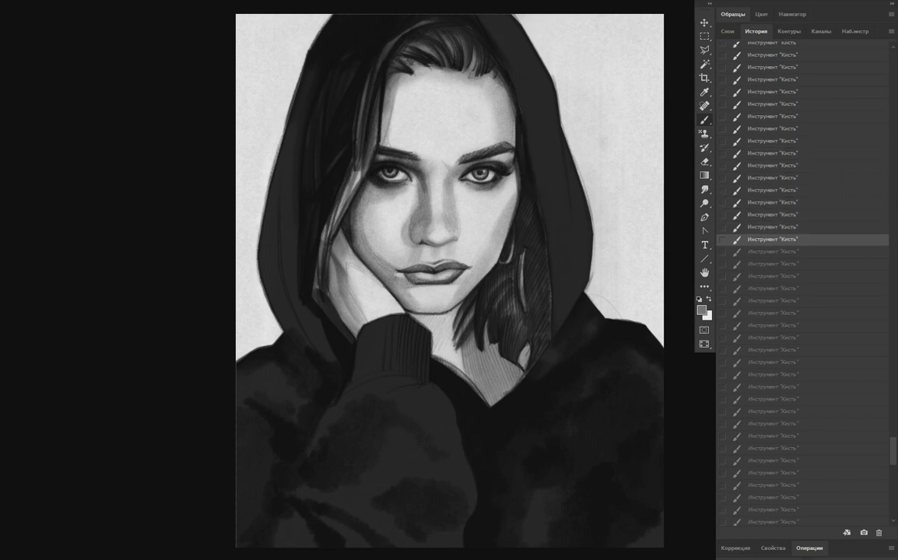
{"action": "key", "text": "ctrl+shift+z"}
{"action": "key", "text": "ctrl+shift+z"}
{"action": "key", "text": "ctrl+shift+z"}
{"action": "key", "text": "ctrl+shift+z"}
{"action": "key", "text": "ctrl+shift+z"}
{"action": "key", "text": "ctrl+shift+z"}
{"action": "key", "text": "ctrl+shift+z"}
{"action": "key", "text": "ctrl+shift+z"}
{"action": "key", "text": "ctrl+shift+z"}
{"action": "key", "text": "ctrl+shift+z"}
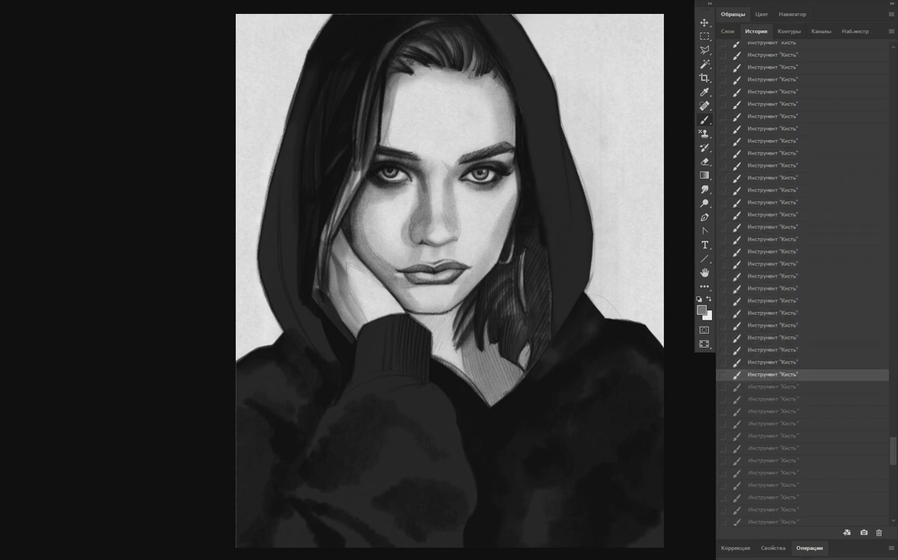
{"action": "key", "text": "ctrl+shift+z"}
{"action": "key", "text": "ctrl+shift+z"}
{"action": "key", "text": "ctrl+shift+z"}
{"action": "key", "text": "ctrl+shift+z"}
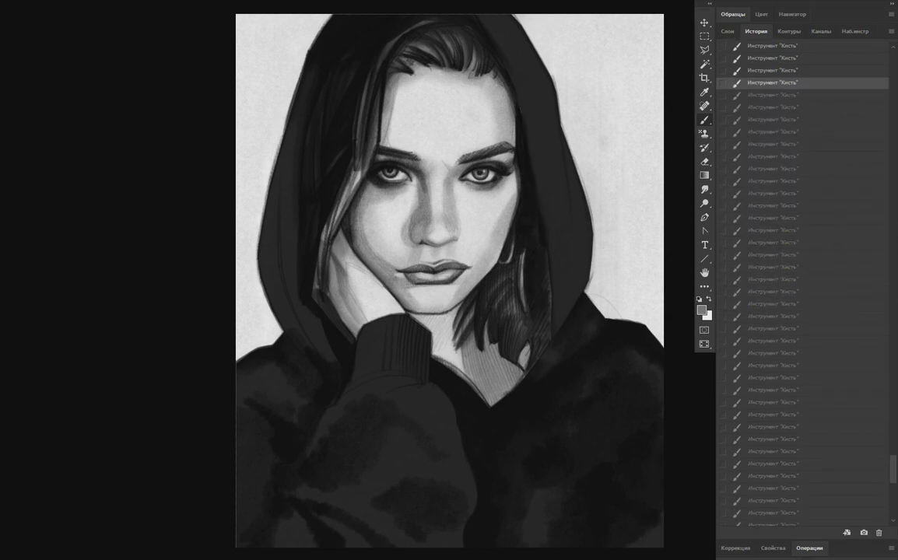
{"action": "key", "text": "ctrl+shift+z"}
{"action": "key", "text": "ctrl+shift+z"}
{"action": "key", "text": "ctrl+shift+z"}
{"action": "key", "text": "ctrl+shift+z"}
{"action": "key", "text": "ctrl+shift+z"}
{"action": "key", "text": "ctrl+shift+z"}
{"action": "key", "text": "ctrl+shift+z"}
{"action": "key", "text": "ctrl+shift+z"}
{"action": "key", "text": "ctrl+shift+z"}
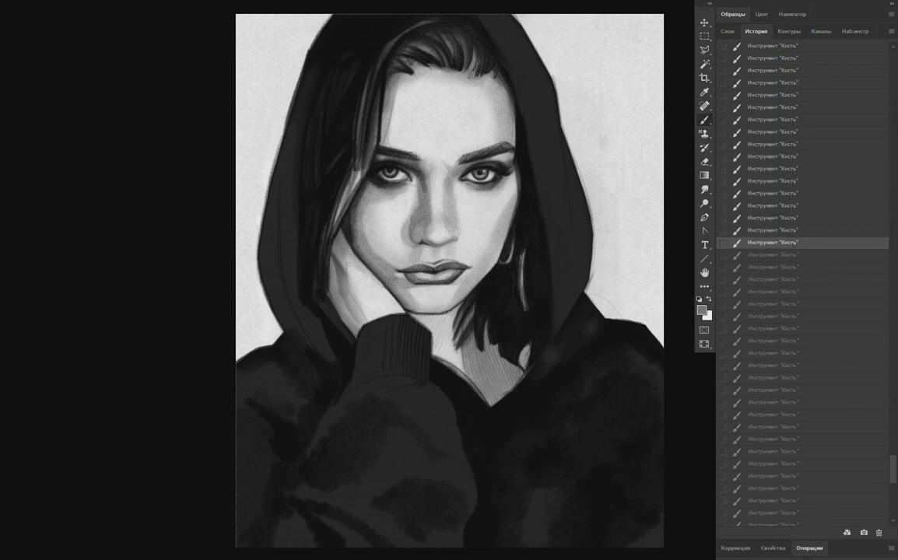
{"action": "key", "text": "ctrl+shift+z"}
{"action": "key", "text": "ctrl+shift+z"}
{"action": "key", "text": "ctrl+shift+z"}
{"action": "key", "text": "ctrl+shift+z"}
{"action": "key", "text": "ctrl+shift+z"}
{"action": "key", "text": "ctrl+shift+z"}
{"action": "key", "text": "ctrl+shift+z"}
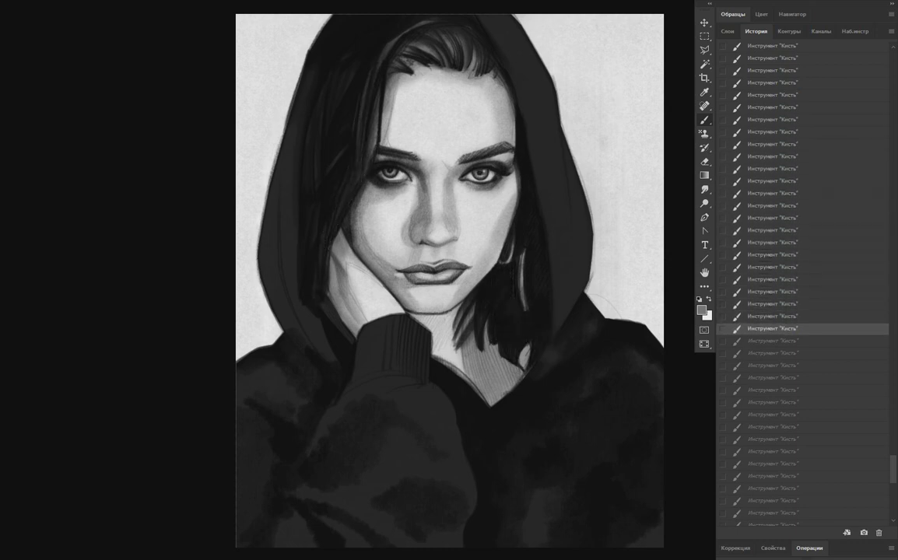
{"action": "key", "text": "ctrl+shift+z"}
{"action": "key", "text": "ctrl+shift+z"}
{"action": "key", "text": "ctrl+shift+z"}
{"action": "key", "text": "ctrl+shift+z"}
{"action": "key", "text": "ctrl+shift+z"}
{"action": "key", "text": "ctrl+shift+z"}
{"action": "key", "text": "ctrl+shift+z"}
{"action": "key", "text": "ctrl+shift+z"}
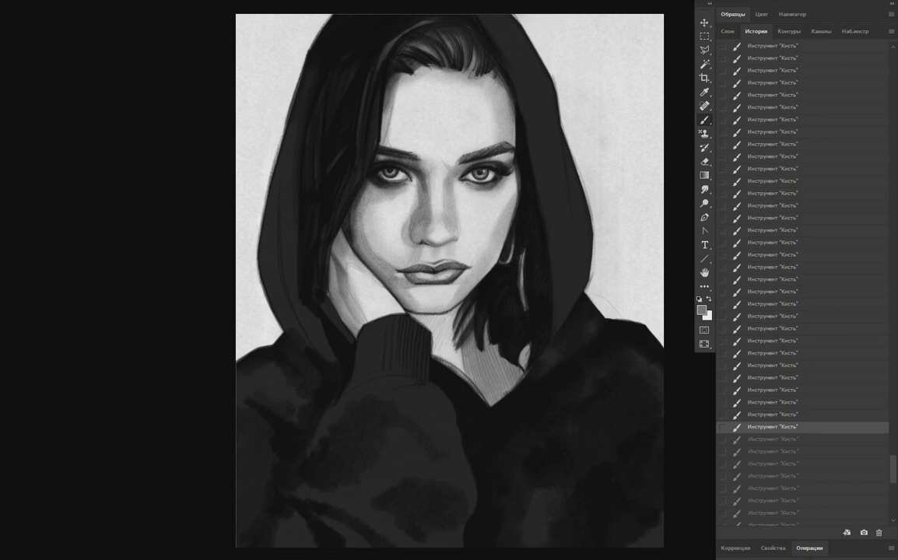
{"action": "key", "text": "ctrl+z"}
{"action": "key", "text": "ctrl+z"}
{"action": "key", "text": "ctrl+z"}
{"action": "key", "text": "ctrl+z"}
{"action": "key", "text": "ctrl+z"}
{"action": "key", "text": "ctrl+z"}
{"action": "key", "text": "ctrl+shift+z"}
{"action": "key", "text": "ctrl+shift+z"}
{"action": "key", "text": "ctrl+shift+z"}
{"action": "key", "text": "ctrl+shift+z"}
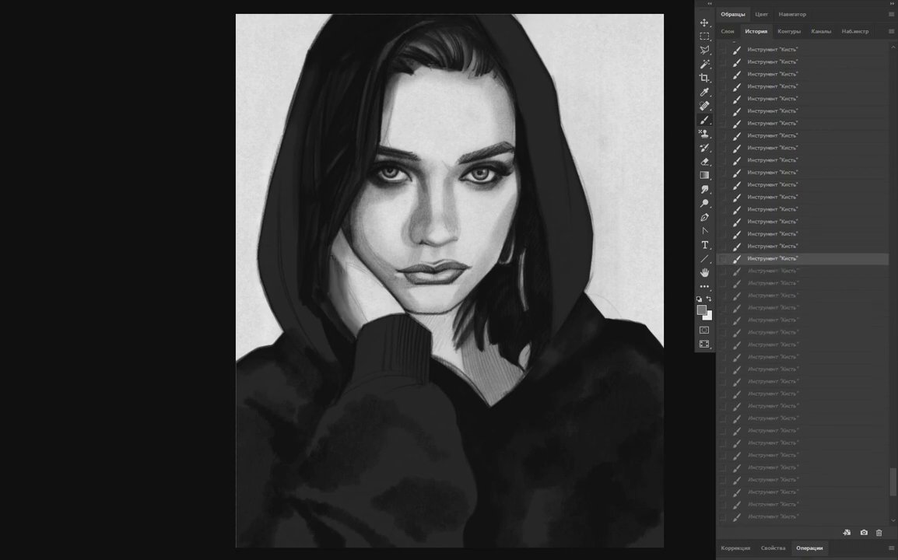
{"action": "key", "text": "ctrl+shift+z"}
{"action": "key", "text": "ctrl+shift+z"}
{"action": "key", "text": "ctrl+shift+z"}
{"action": "key", "text": "ctrl+shift+z"}
{"action": "key", "text": "ctrl+shift+z"}
{"action": "key", "text": "ctrl+shift+z"}
{"action": "key", "text": "ctrl+shift+z"}
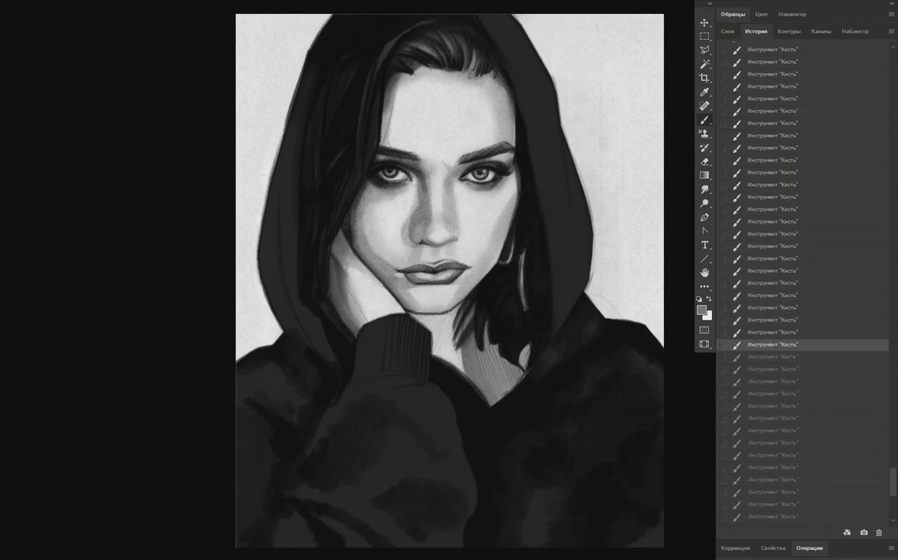
{"action": "key", "text": "ctrl+shift+z"}
{"action": "key", "text": "ctrl+shift+z"}
Redo the remaining hair and hood-edge strokes, past the next 'Save As' state.
{"action": "key", "text": "ctrl+shift+z"}
{"action": "key", "text": "ctrl+shift+z"}
{"action": "scroll", "coordinate": [801, 280], "scroll_direction": "down", "scroll_amount": 5}
{"action": "scroll", "coordinate": [802, 280], "scroll_direction": "down", "scroll_amount": 2}
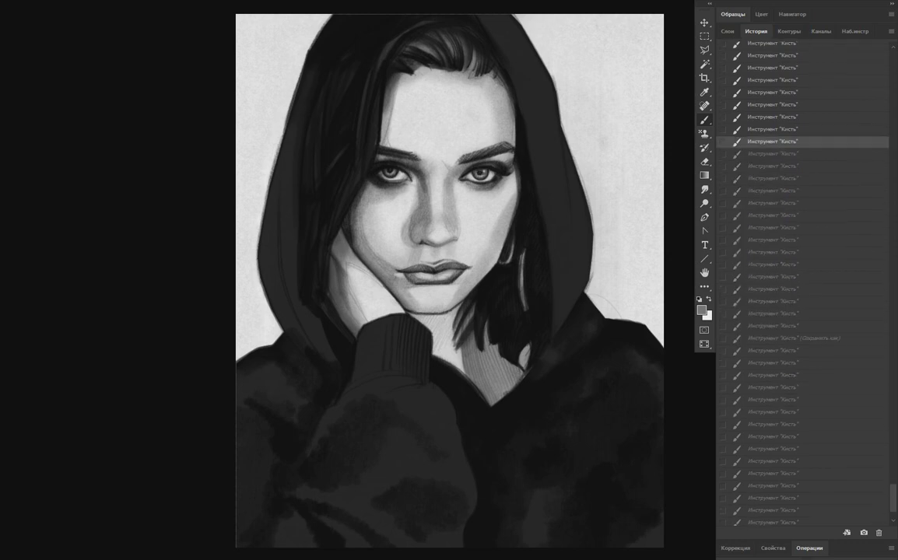
{"action": "key", "text": "ctrl+shift+z"}
{"action": "key", "text": "ctrl+shift+z"}
{"action": "key", "text": "ctrl+shift+z"}
{"action": "key", "text": "ctrl+shift+z"}
{"action": "key", "text": "ctrl+shift+z"}
{"action": "key", "text": "ctrl+shift+z"}
{"action": "key", "text": "ctrl+shift+z"}
{"action": "key", "text": "ctrl+shift+z"}
{"action": "key", "text": "ctrl+shift+z"}
{"action": "key", "text": "ctrl+shift+z"}
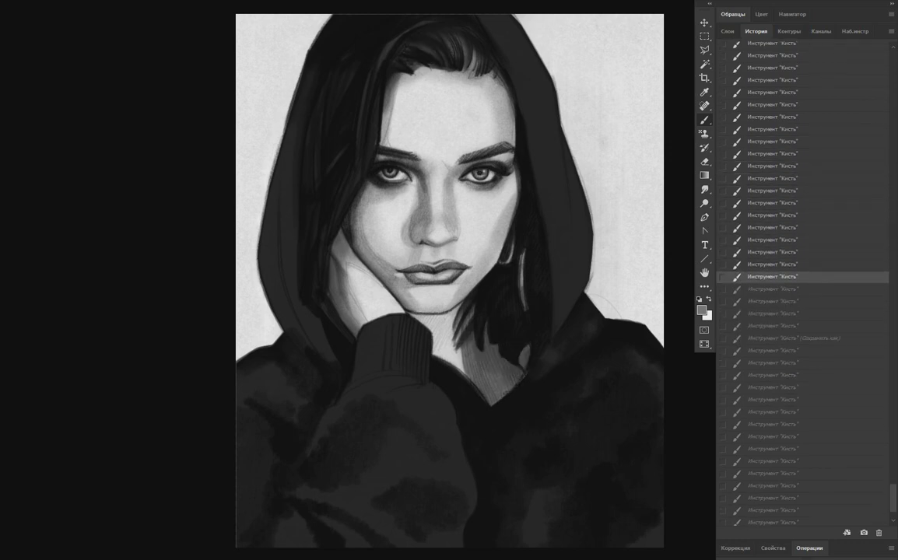
{"action": "key", "text": "ctrl+shift+z"}
{"action": "key", "text": "ctrl+shift+z"}
{"action": "key", "text": "ctrl+shift+z"}
{"action": "key", "text": "ctrl+shift+z"}
{"action": "key", "text": "ctrl+shift+z"}
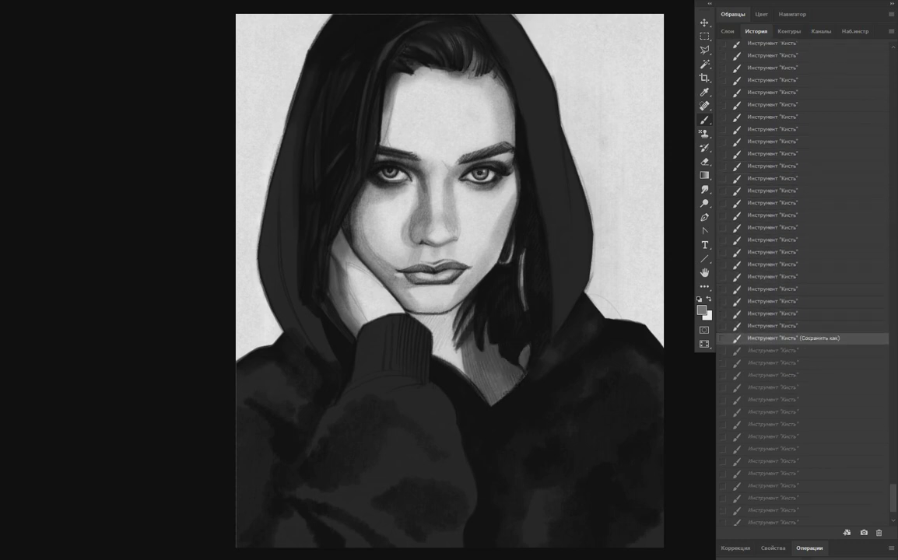
{"action": "key", "text": "ctrl+shift+z"}
{"action": "scroll", "coordinate": [802, 281], "scroll_direction": "down", "scroll_amount": 2}
{"action": "key", "text": "ctrl+shift+z"}
{"action": "key", "text": "ctrl+shift+z"}
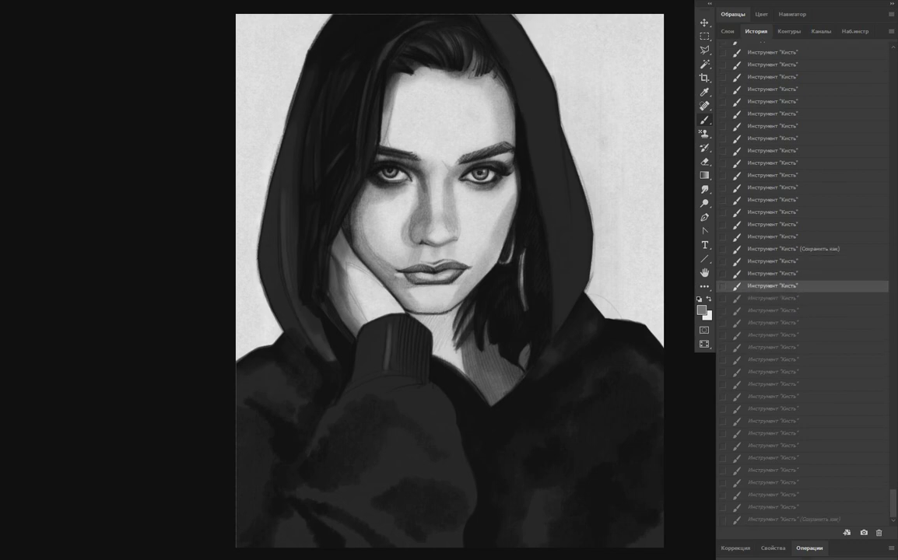
Redo the lighter grey strokes shaping the sleeve, hand and right-shoulder jacket folds.
{"action": "key", "text": "ctrl+shift+z"}
{"action": "key", "text": "ctrl+shift+z"}
{"action": "key", "text": "ctrl+shift+z"}
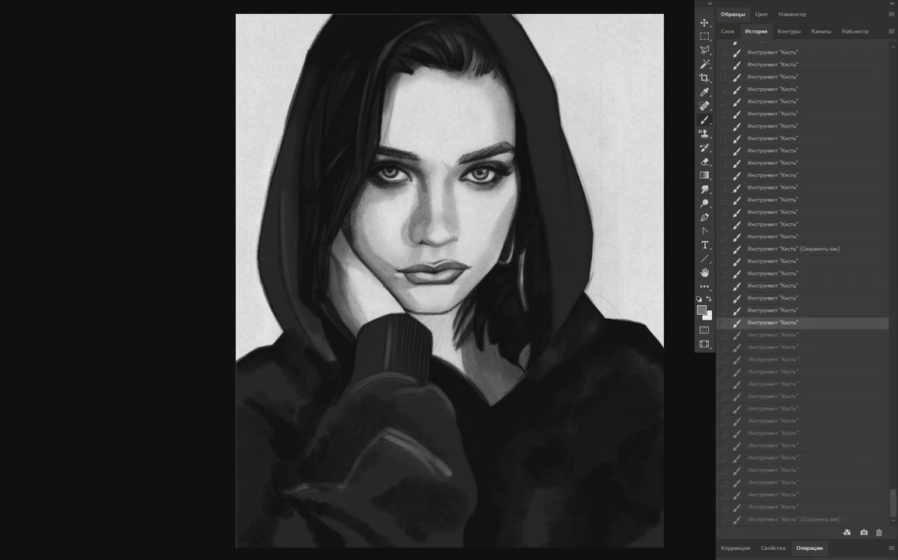
{"action": "key", "text": "ctrl+shift+z"}
{"action": "key", "text": "ctrl+shift+z"}
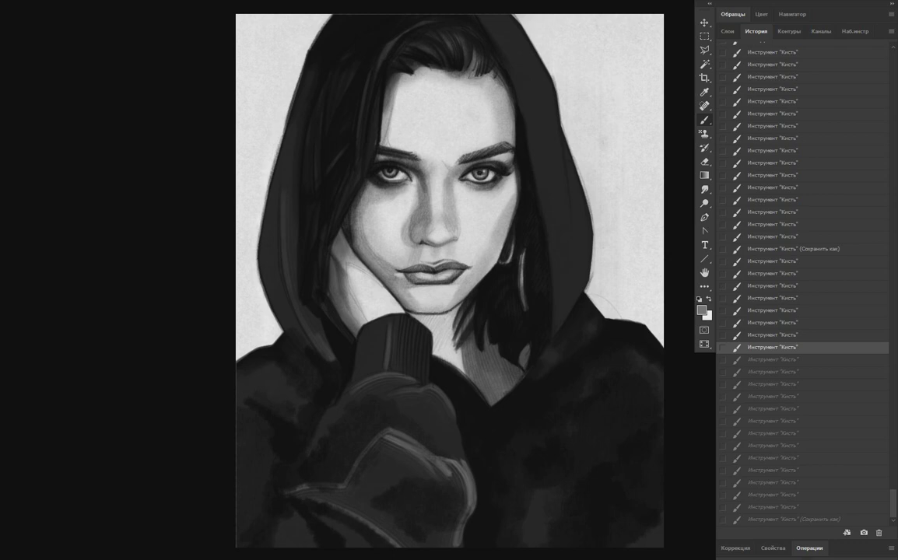
{"action": "key", "text": "ctrl+shift+z"}
{"action": "key", "text": "ctrl+shift+z"}
{"action": "key", "text": "ctrl+shift+z"}
{"action": "key", "text": "ctrl+shift+z"}
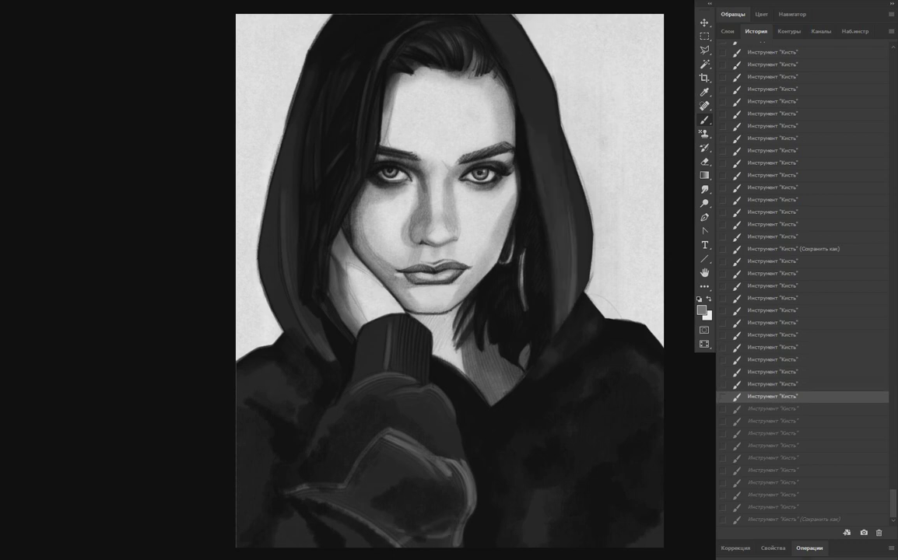
{"action": "key", "text": "ctrl+shift+z"}
{"action": "key", "text": "ctrl+shift+z"}
{"action": "key", "text": "ctrl+shift+z"}
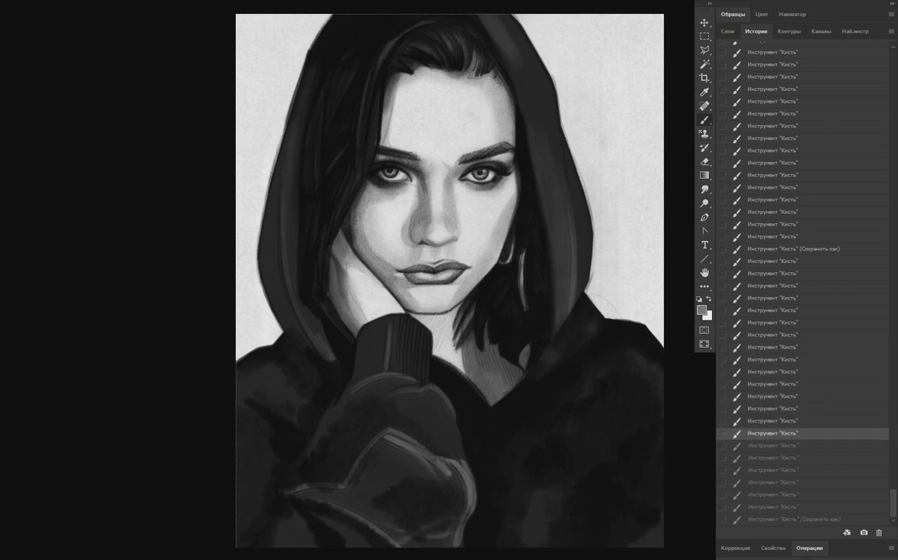
{"action": "key", "text": "ctrl+shift+z"}
{"action": "key", "text": "ctrl+shift+z"}
{"action": "key", "text": "ctrl+shift+z"}
{"action": "key", "text": "ctrl+shift+z"}
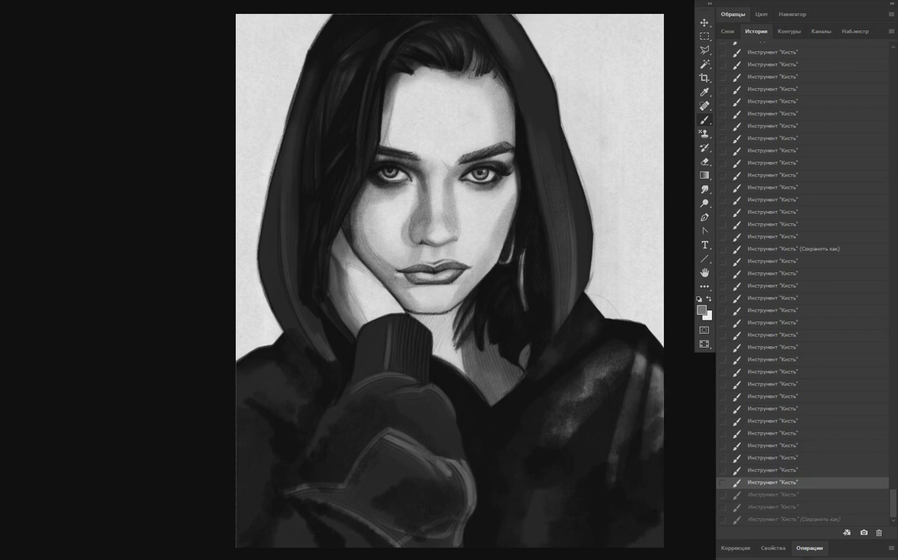
{"action": "key", "text": "ctrl+shift+z"}
{"action": "key", "text": "ctrl+shift+z"}
{"action": "key", "text": "ctrl+shift+z"}
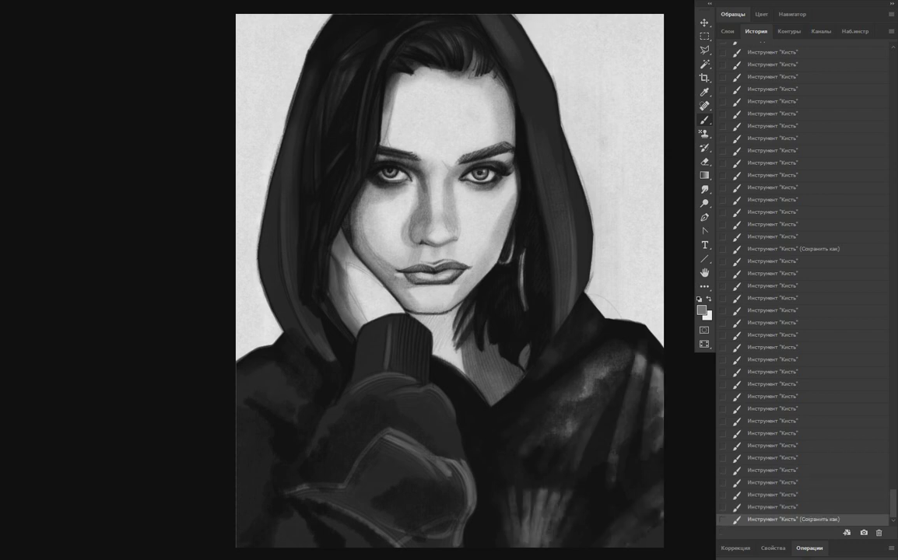